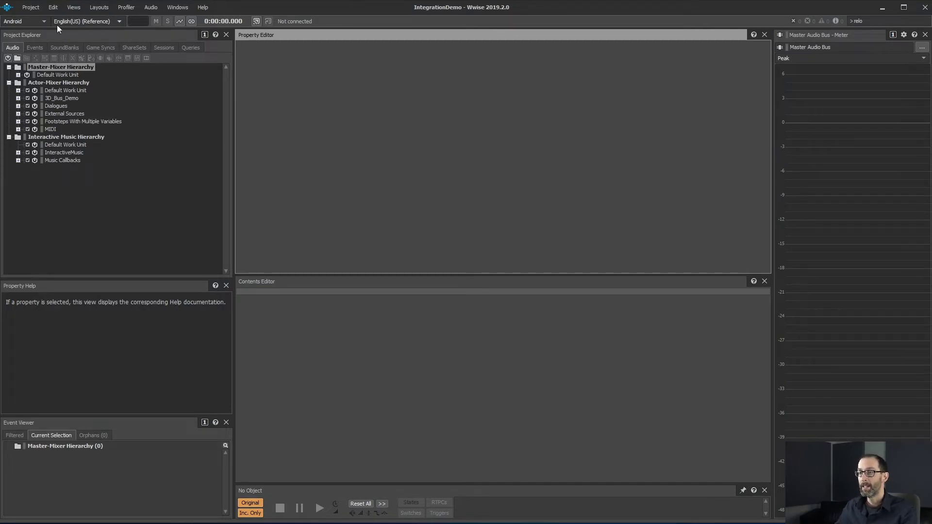
Step: Look through the Views and Layouts menus without choosing anything
click(74, 7)
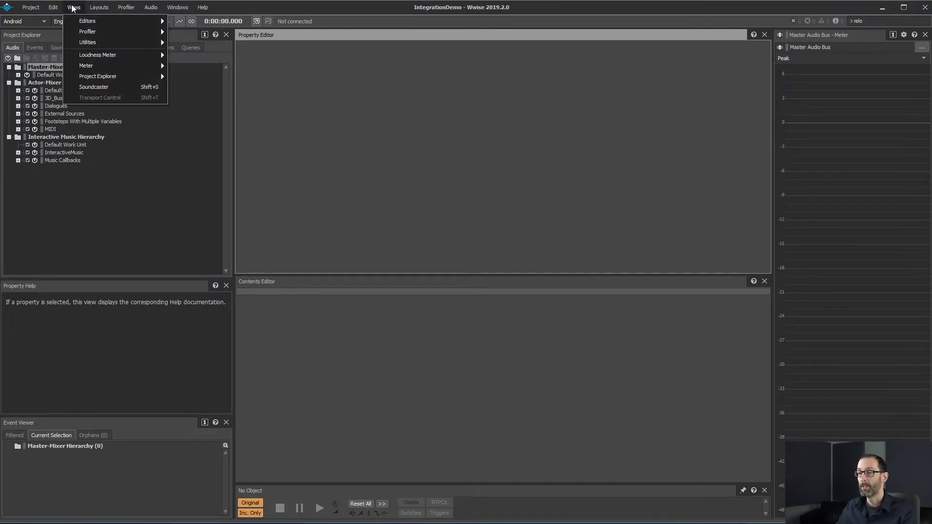
click(92, 8)
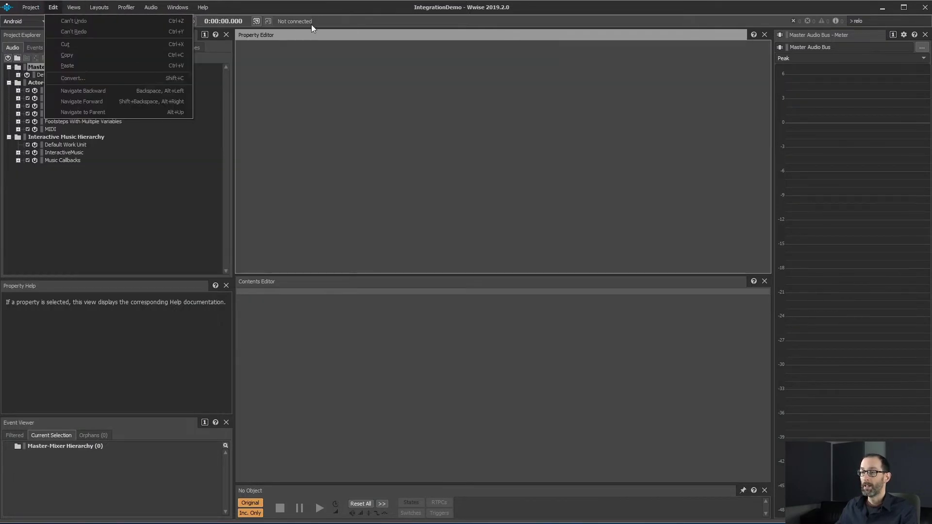
click(237, 50)
Step: Select the 3D_Bus_Demo folder and inspect its context menu, then dismiss it
click(63, 97)
right_click(63, 97)
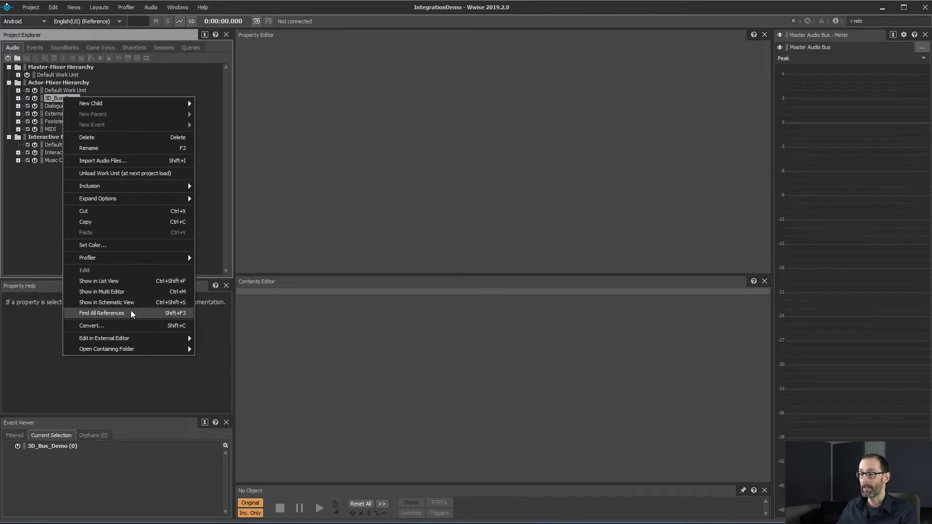
key(Escape)
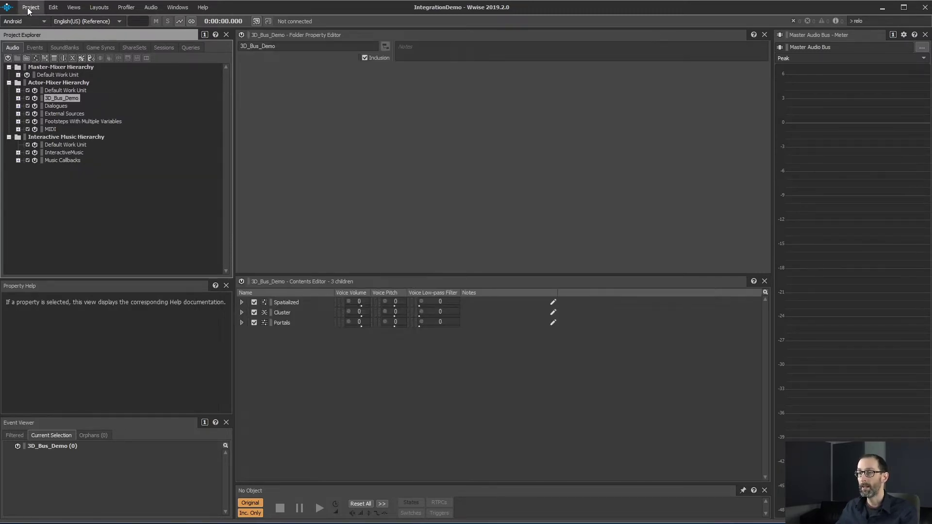
Step: Open Project > Keyboard Shortcuts and Commands and view the Command Add-ons Create >> options
click(29, 8)
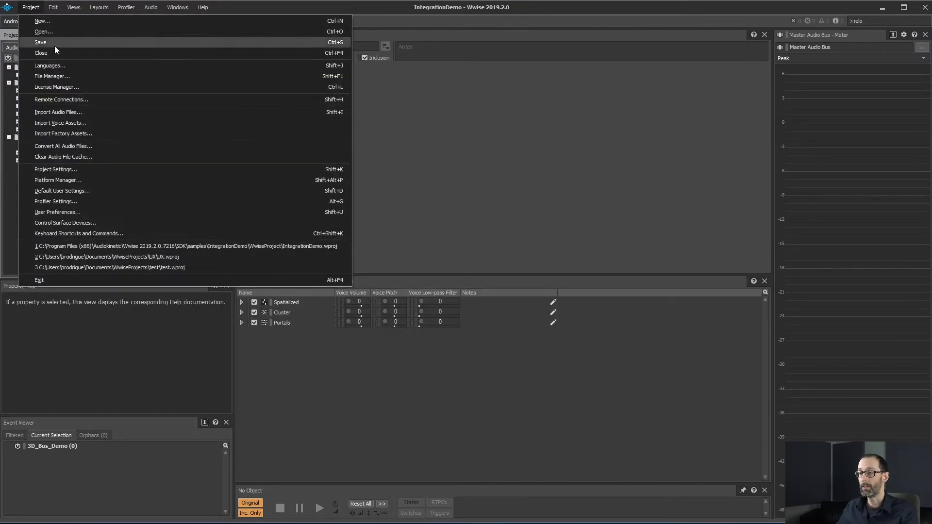
click(109, 233)
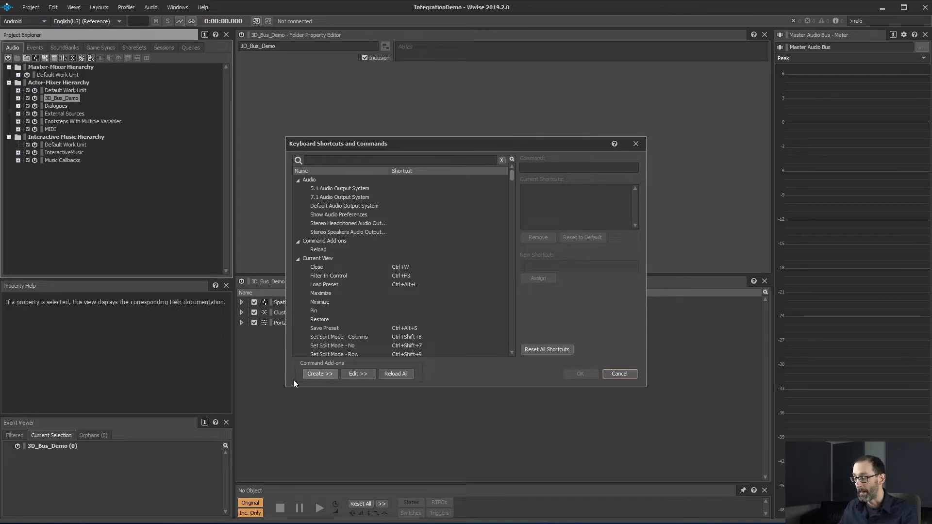
click(325, 375)
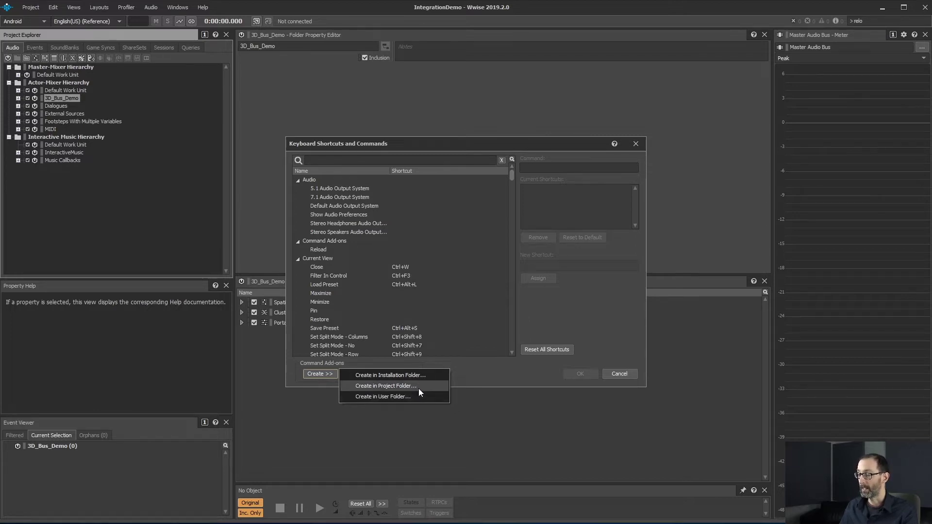
Step: Choose Create in Project Folder to start a new command add-on file
click(416, 387)
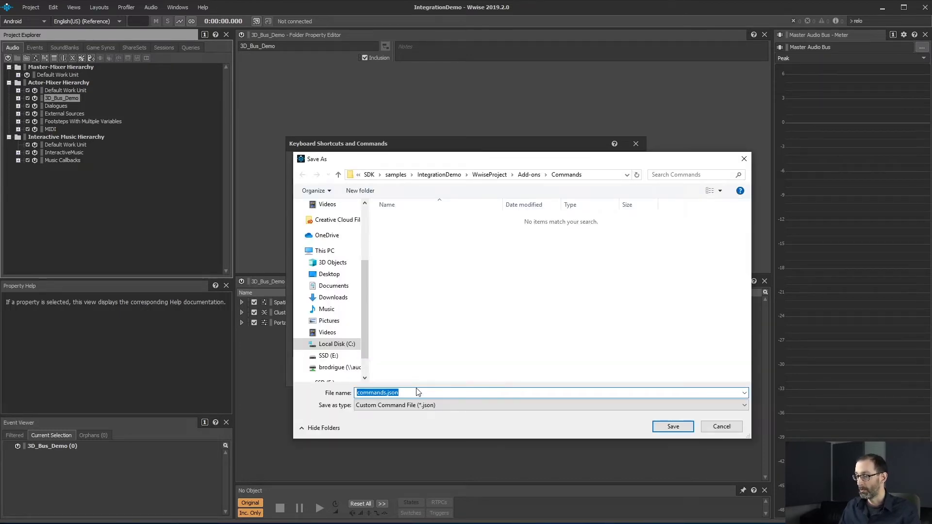
Step: Rename the suggested commands.json to personal.json and save it
click(417, 393)
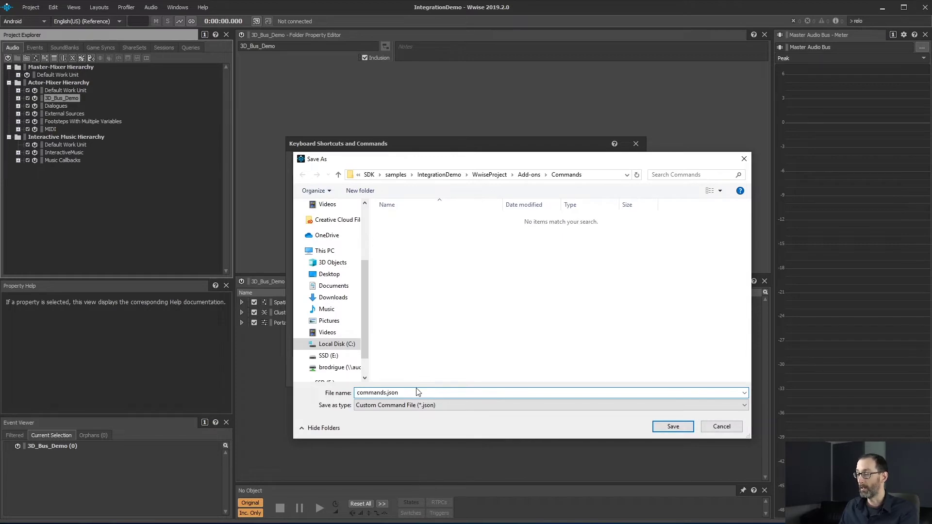
key(shift+Home)
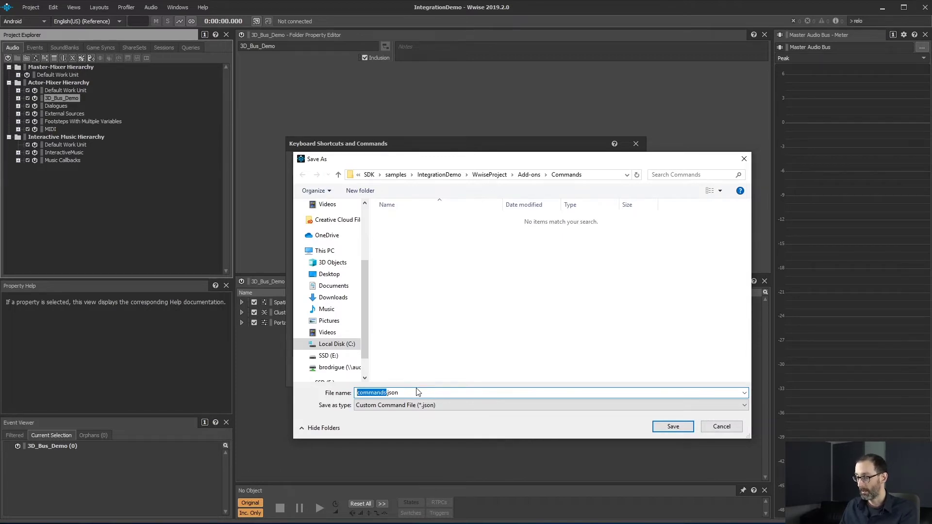
text(personal)
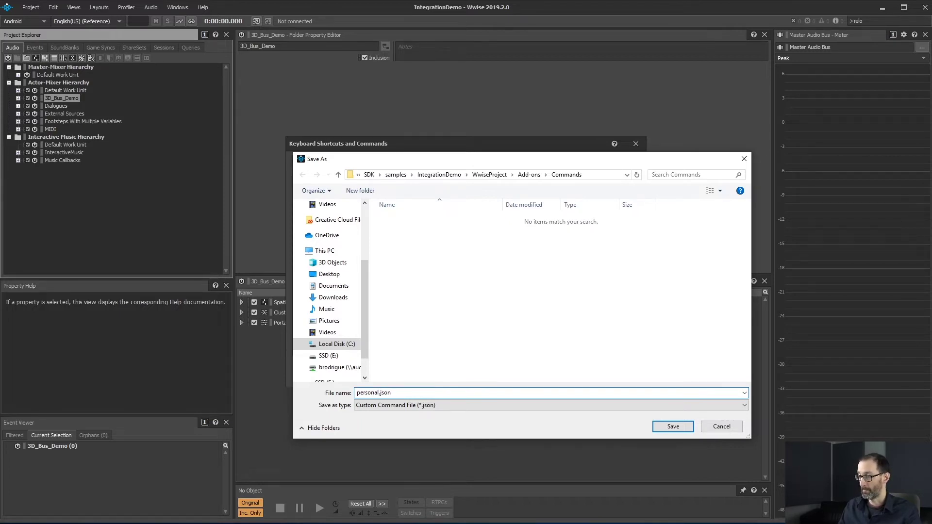
click(674, 426)
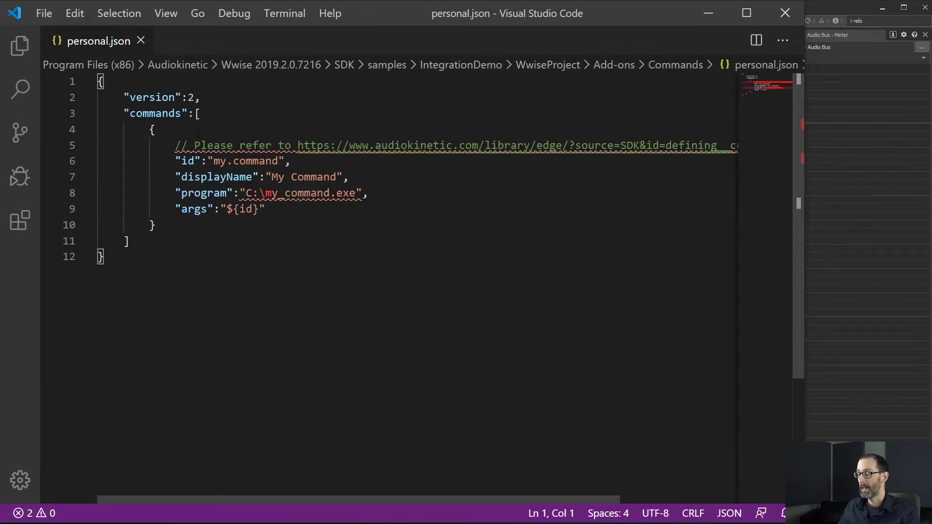
Step: Delete the template command object (lines 4–10) from personal.json
drag(157, 225, 65, 132)
key(Delete)
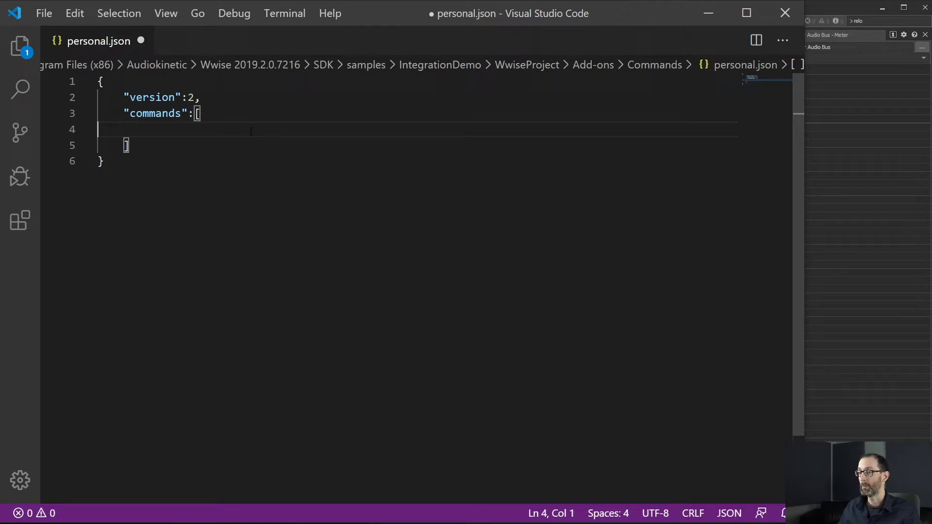
key(alt+Tab)
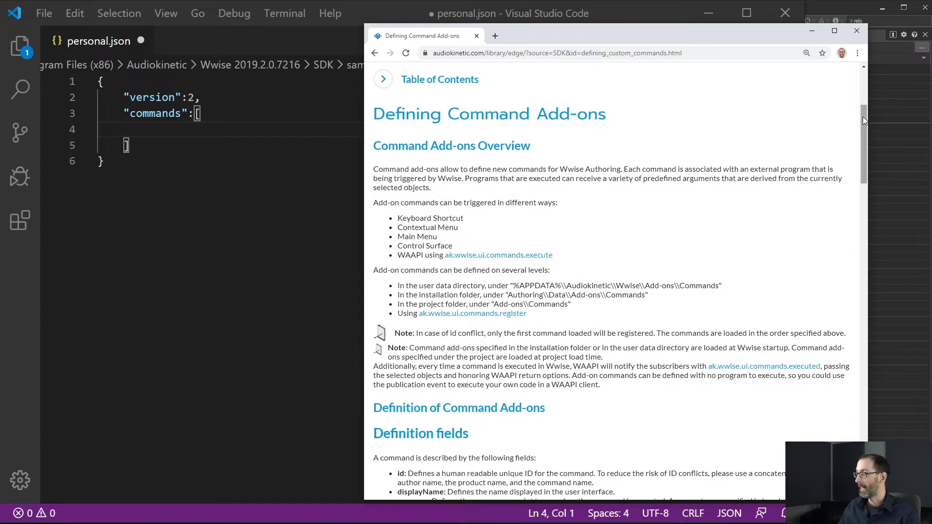
Step: Scroll to the documentation's JSON example and copy the Edit in Visual Studio Code command
drag(863, 118, 863, 171)
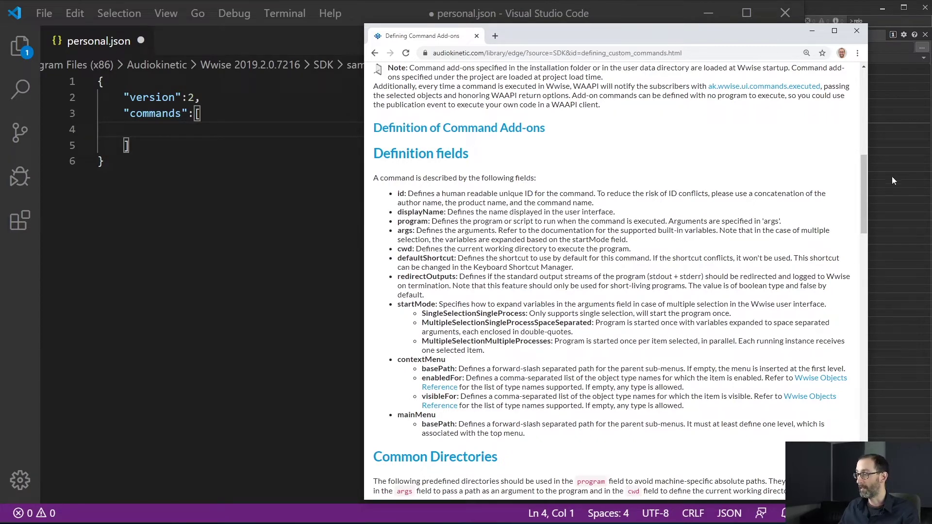
drag(865, 168, 866, 235)
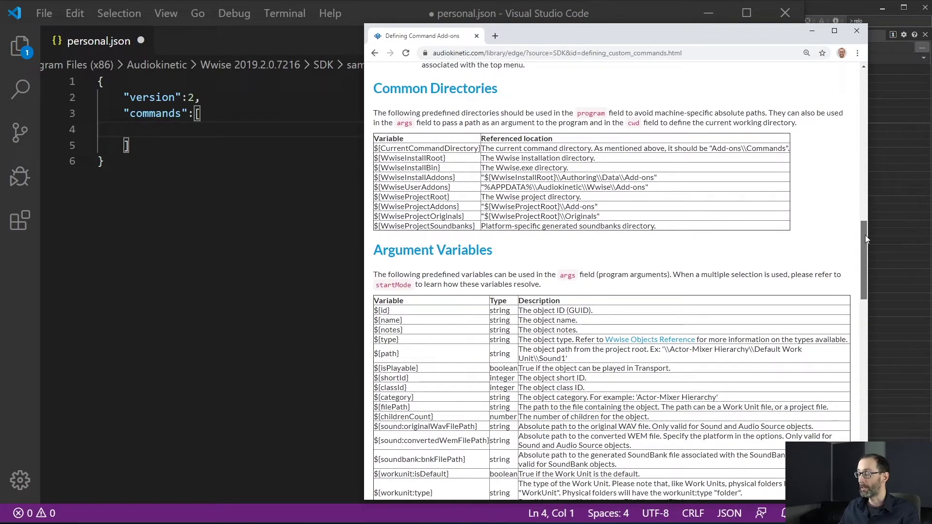
drag(866, 236, 866, 329)
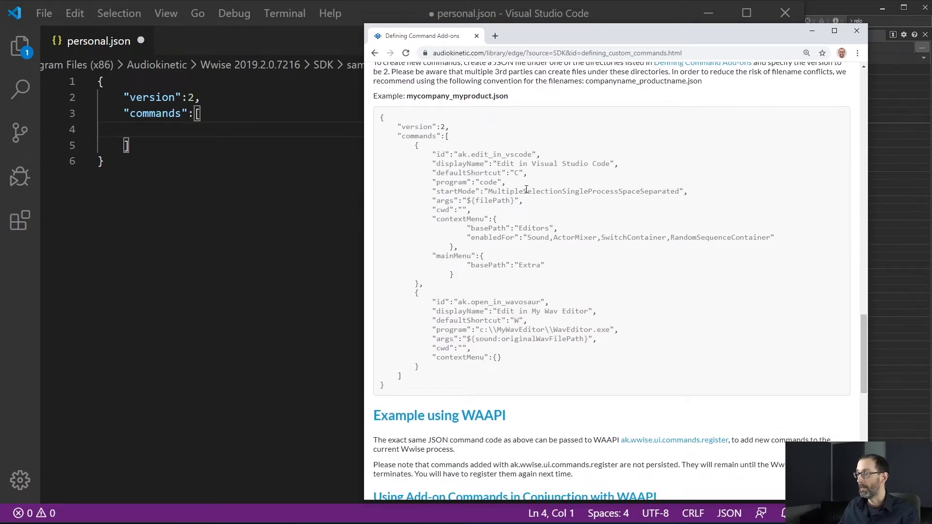
drag(415, 146, 420, 285)
key(ctrl+c)
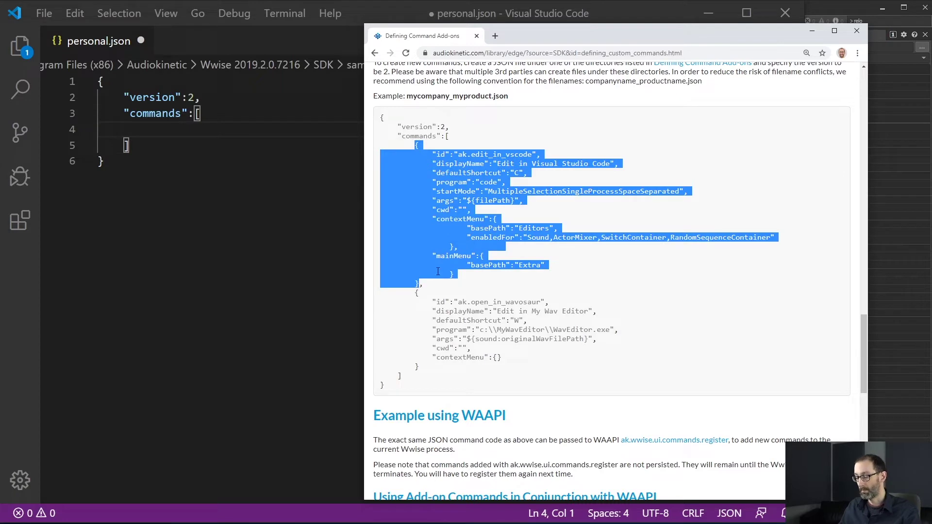
click(259, 138)
Step: Paste the Edit in Visual Studio Code command into the commands array and reformat the document
key(ctrl+v)
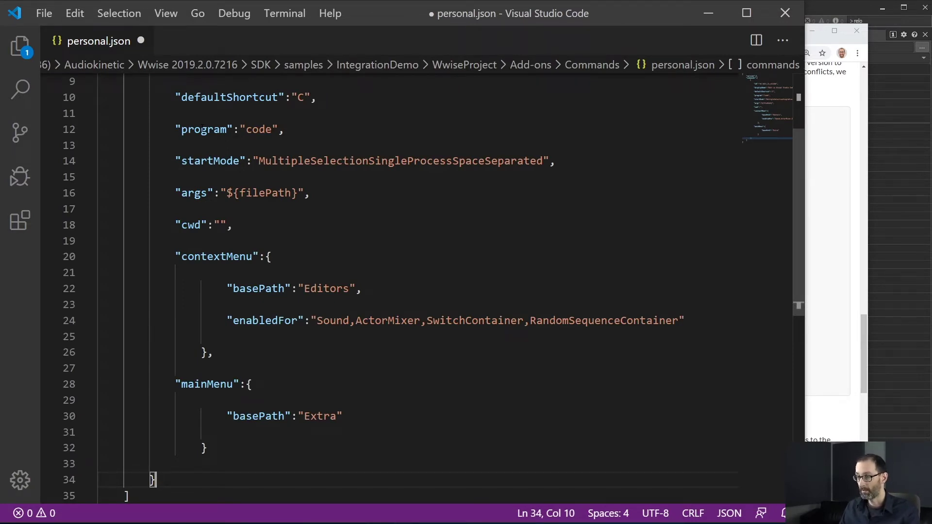
key(ctrl+a)
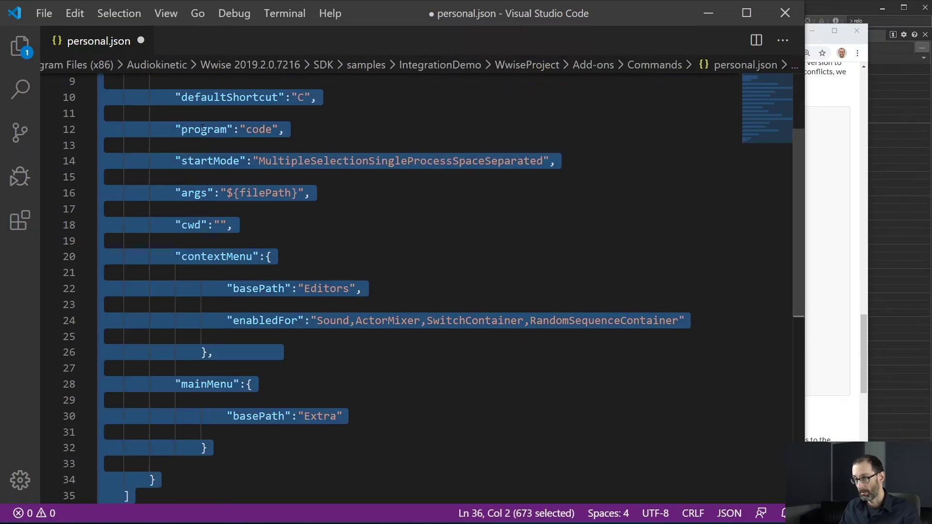
key(ctrl+k)
key(ctrl+f)
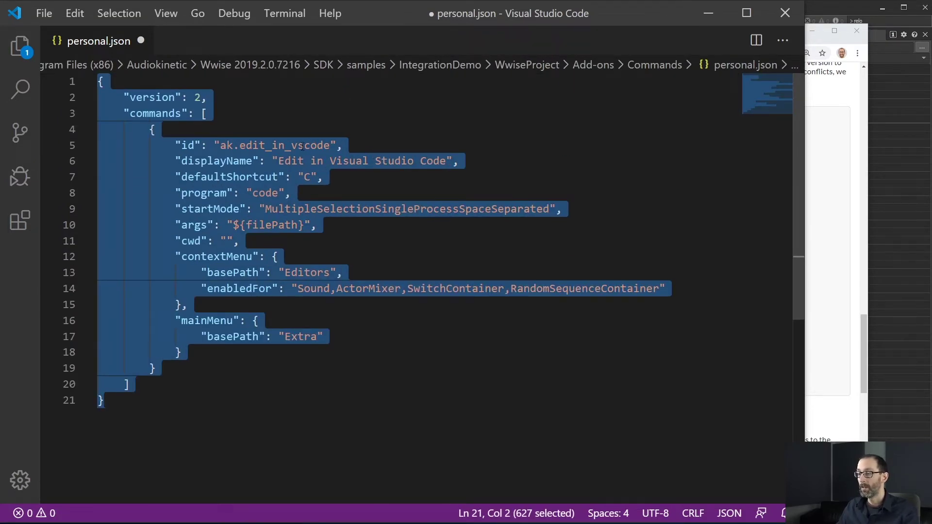
click(266, 127)
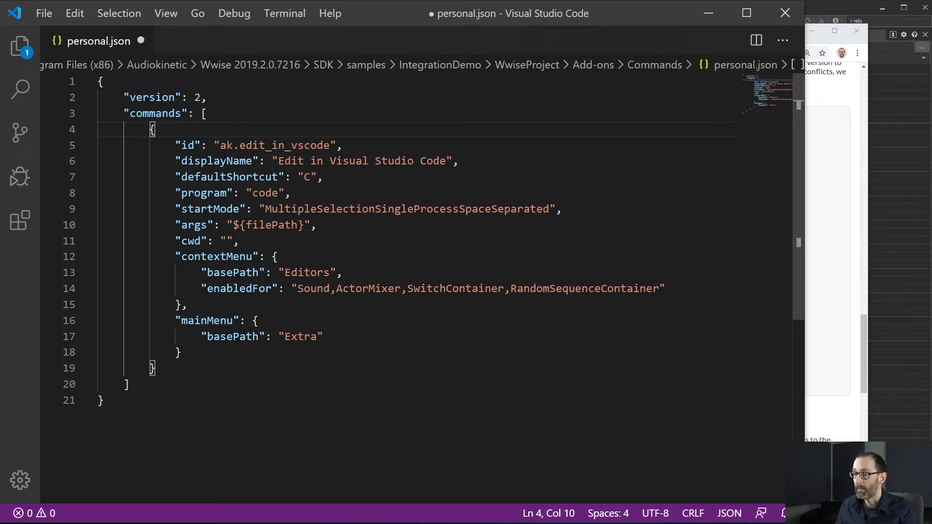
drag(220, 146, 331, 145)
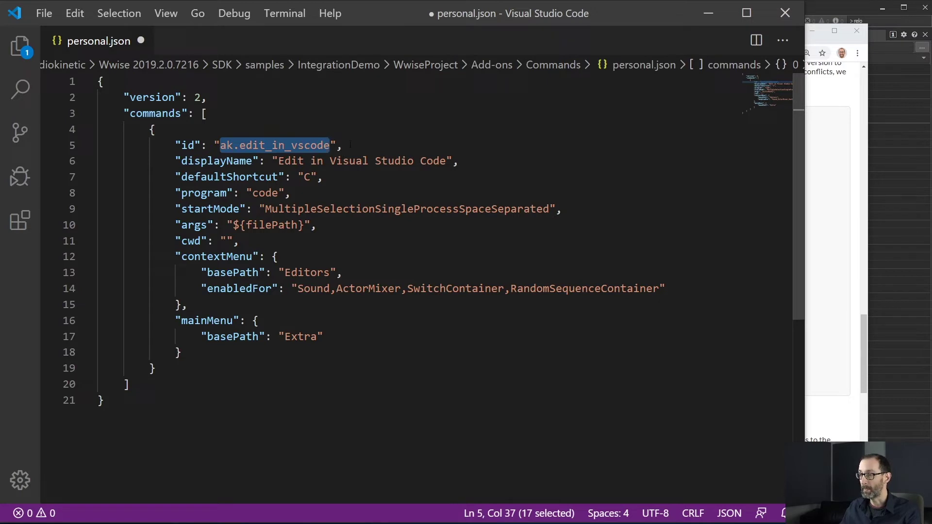
click(353, 145)
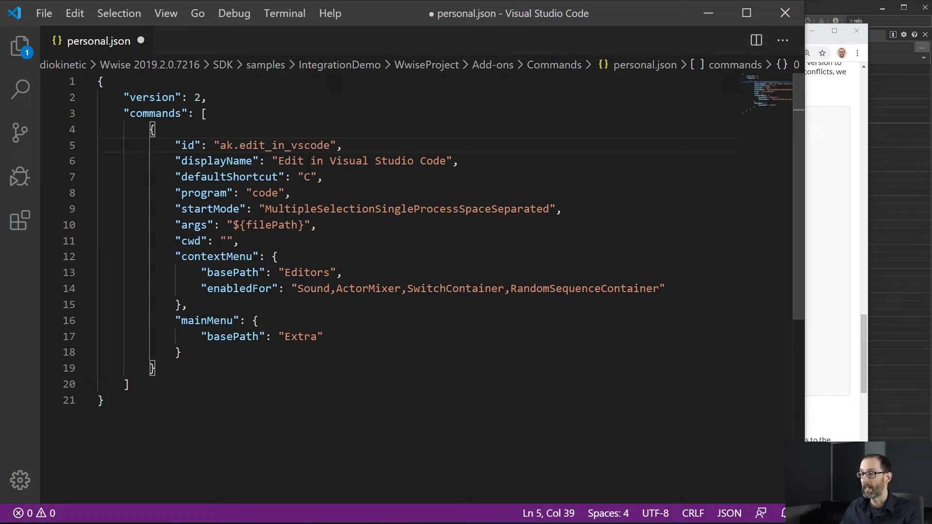
double_click(288, 146)
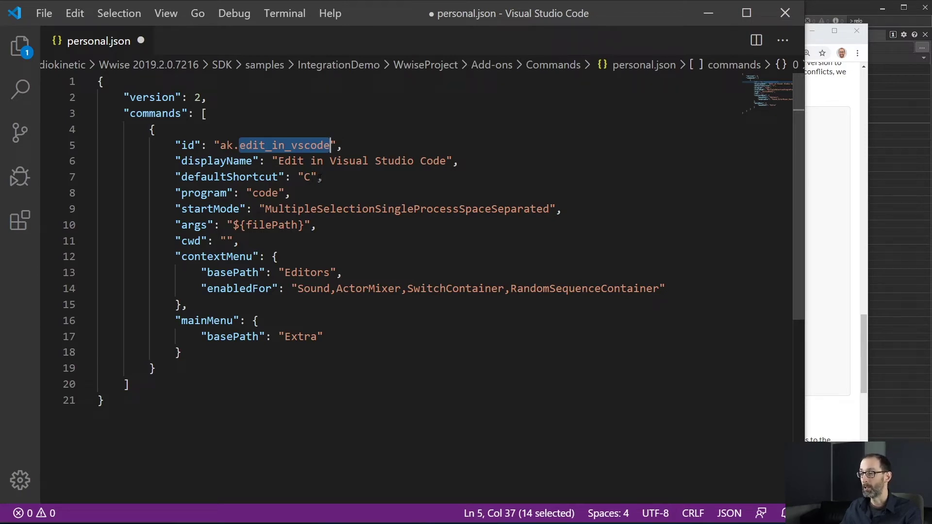
click(209, 193)
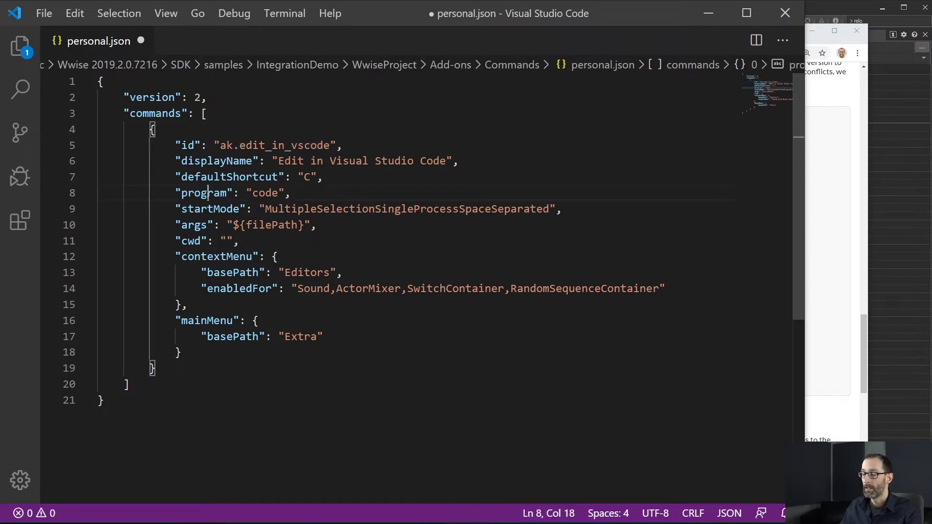
double_click(208, 194)
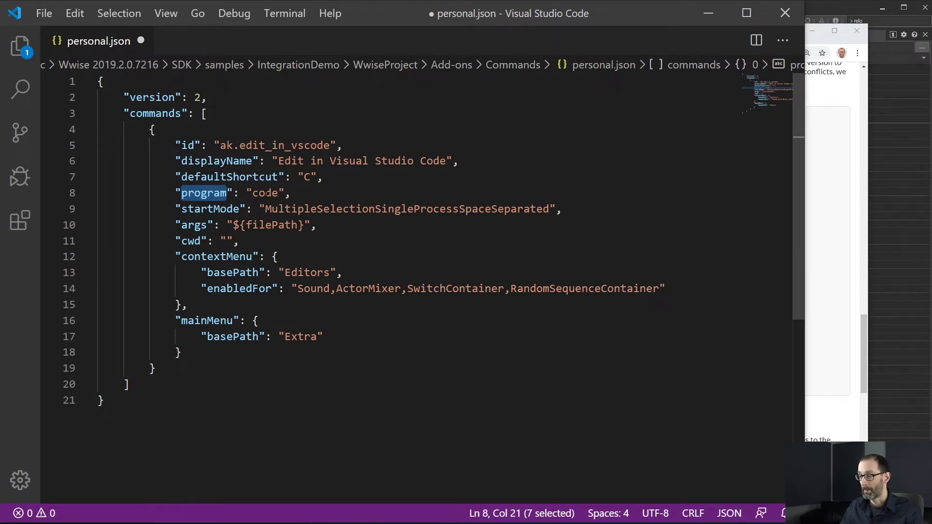
double_click(268, 193)
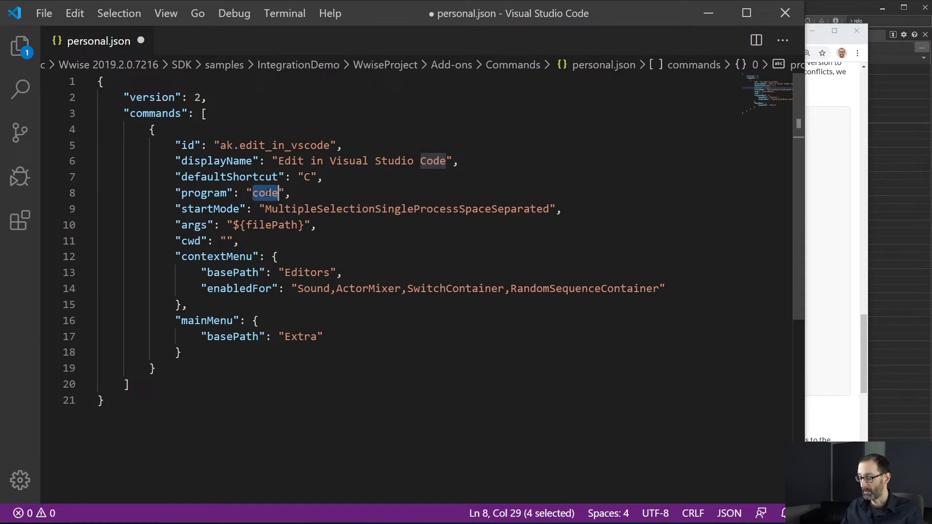
text(C:)
text(\\p)
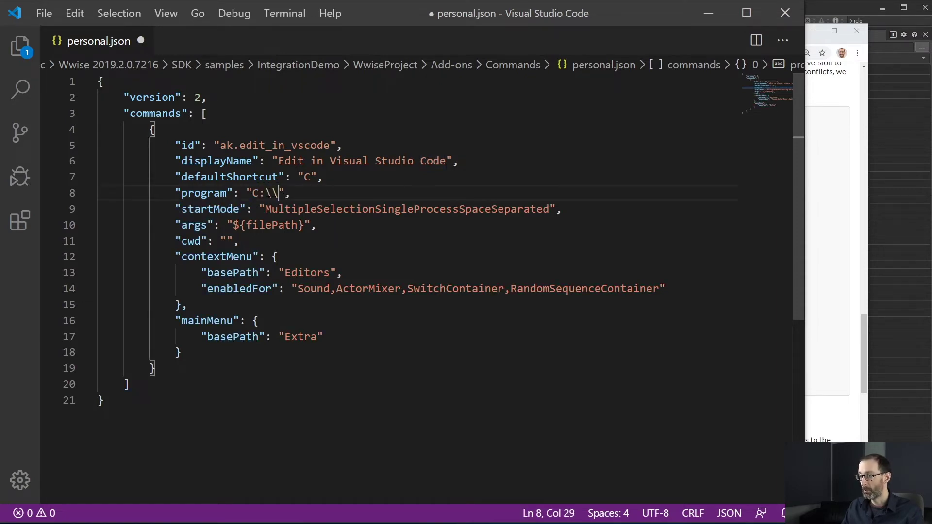
text(rogram)
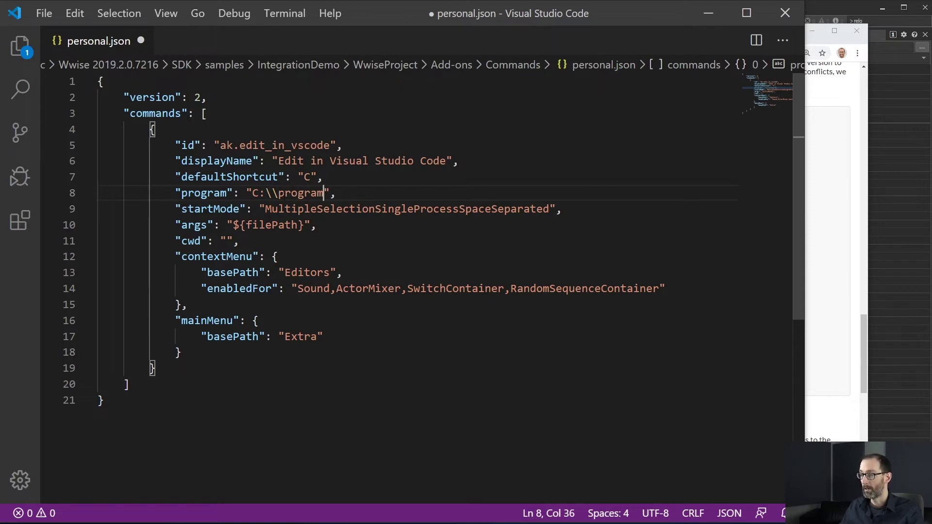
text(\\)
key(End)
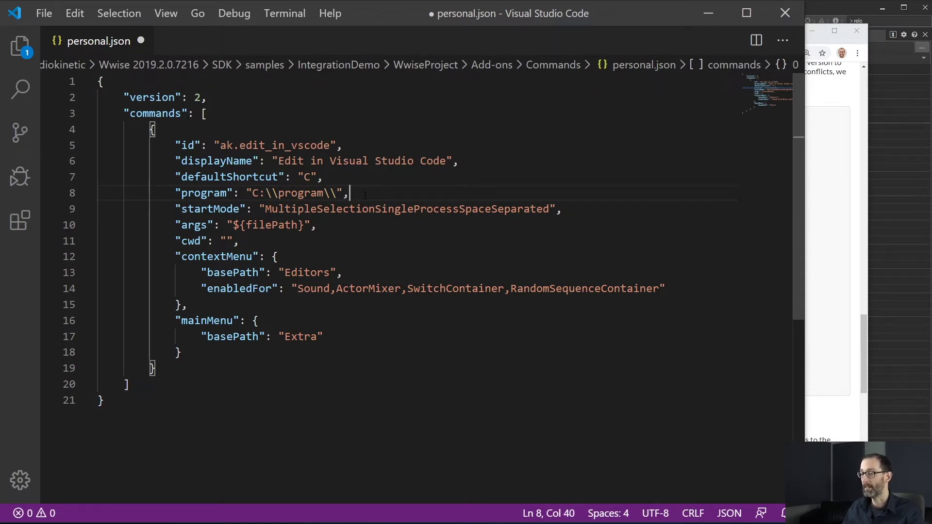
drag(254, 193, 337, 194)
text(code)
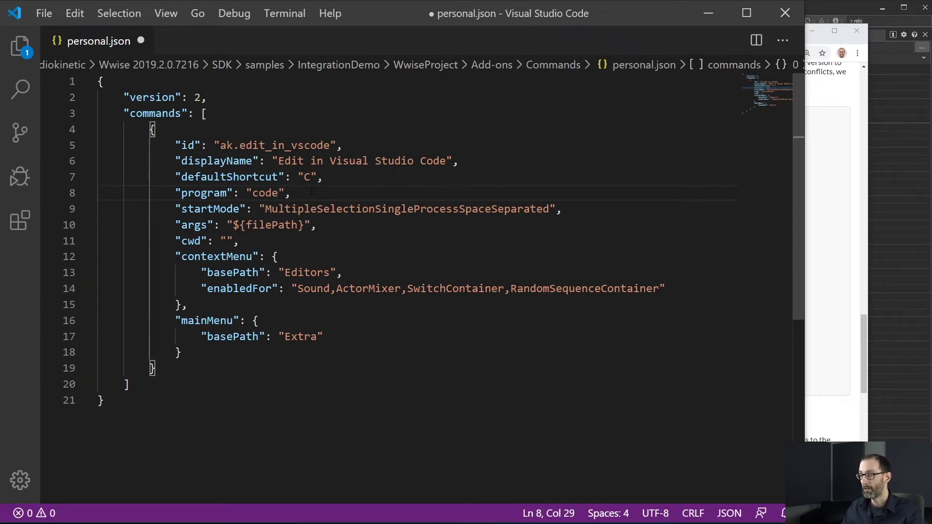
click(266, 193)
Step: Review the program, args filePath and contextMenu Editors settings in personal.json
double_click(266, 192)
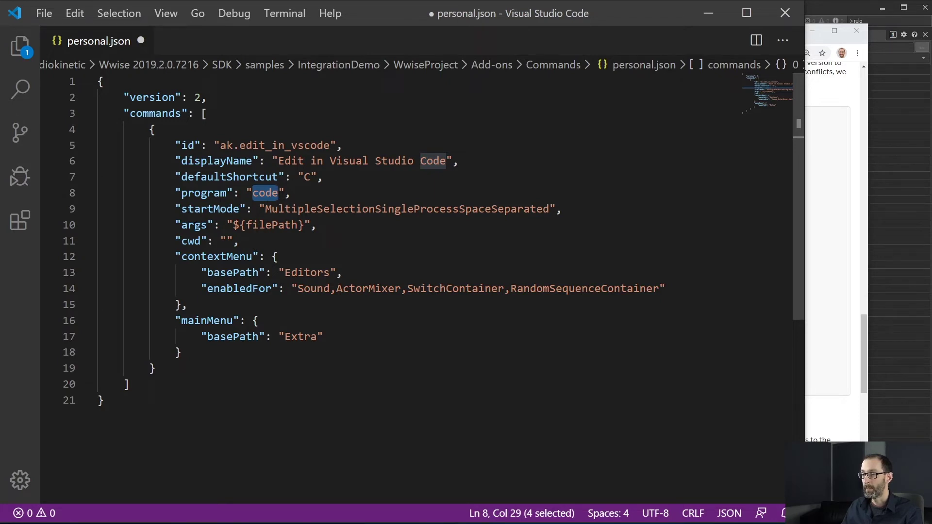
double_click(195, 224)
double_click(275, 225)
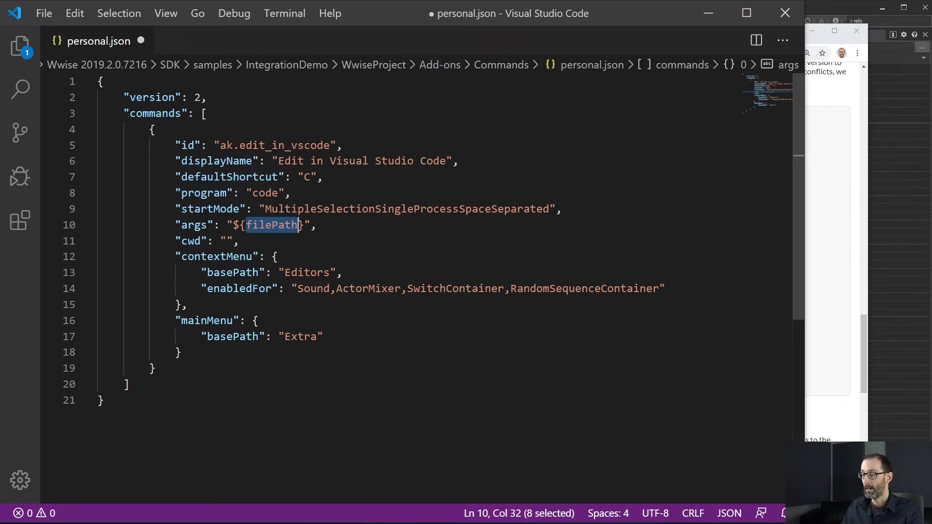
double_click(227, 256)
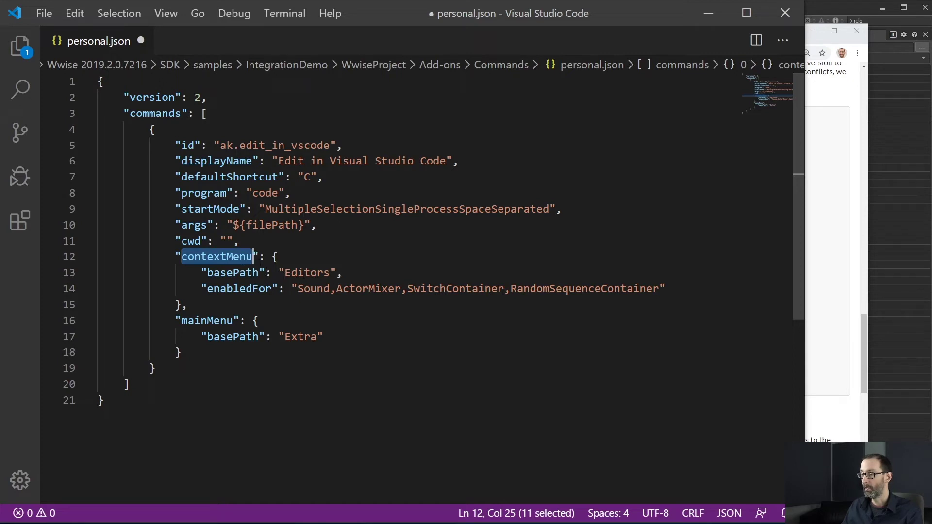
double_click(307, 272)
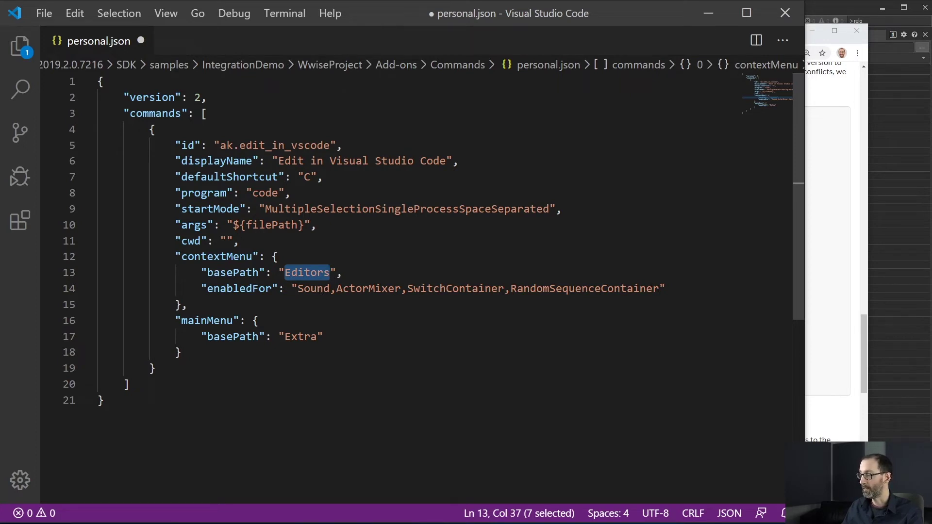
Step: Append ',WorkUnit' to the enabledFor list, check mainMenu, and save personal.json
click(665, 289)
text(,)
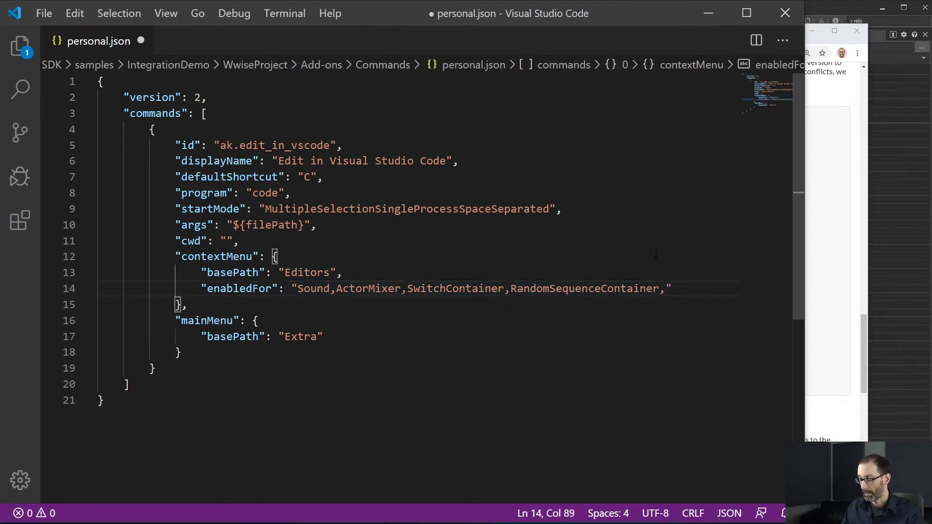
text(Work)
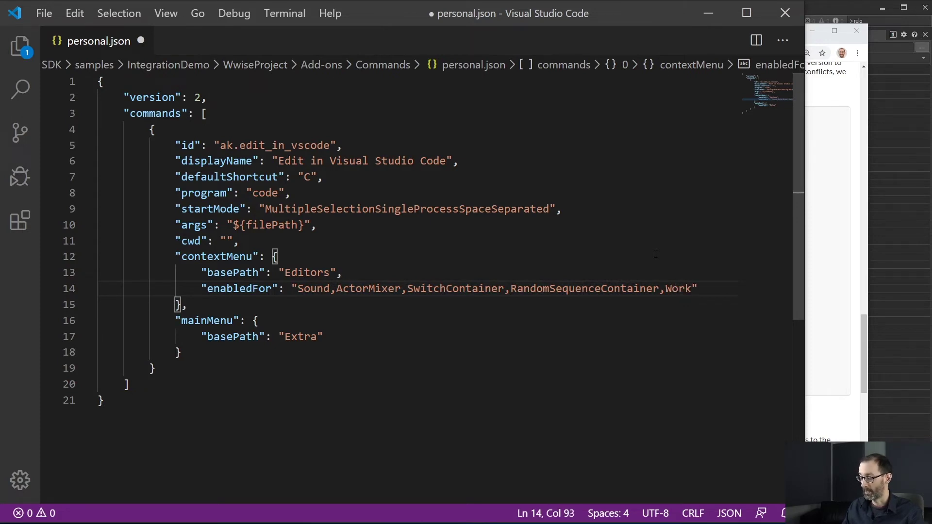
text(Unit)
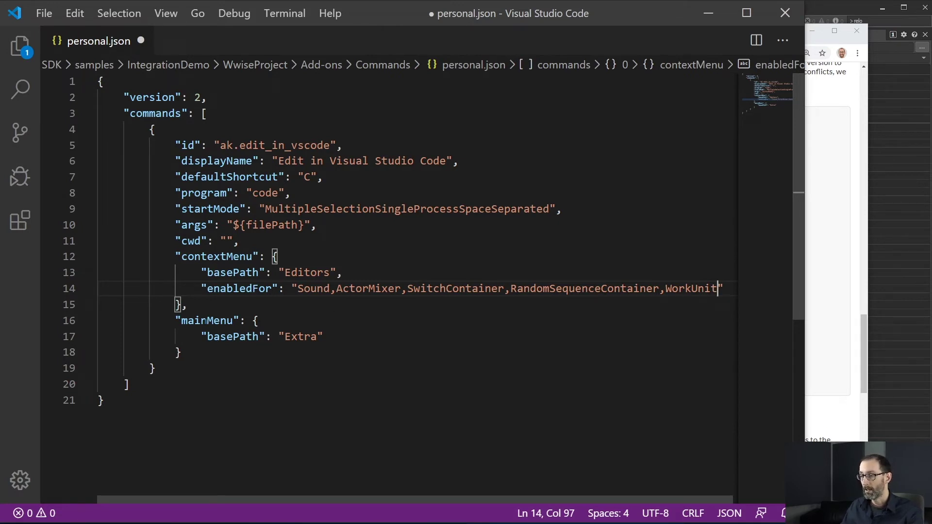
click(215, 321)
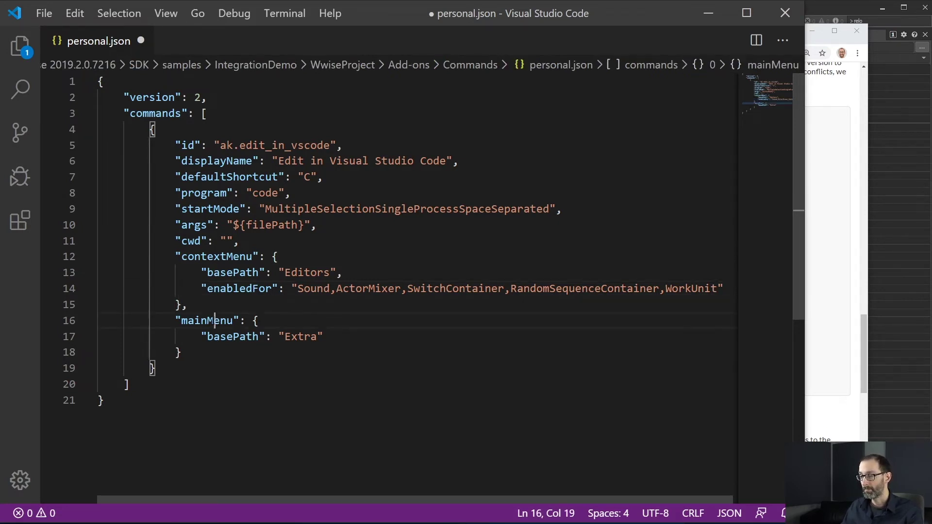
double_click(230, 322)
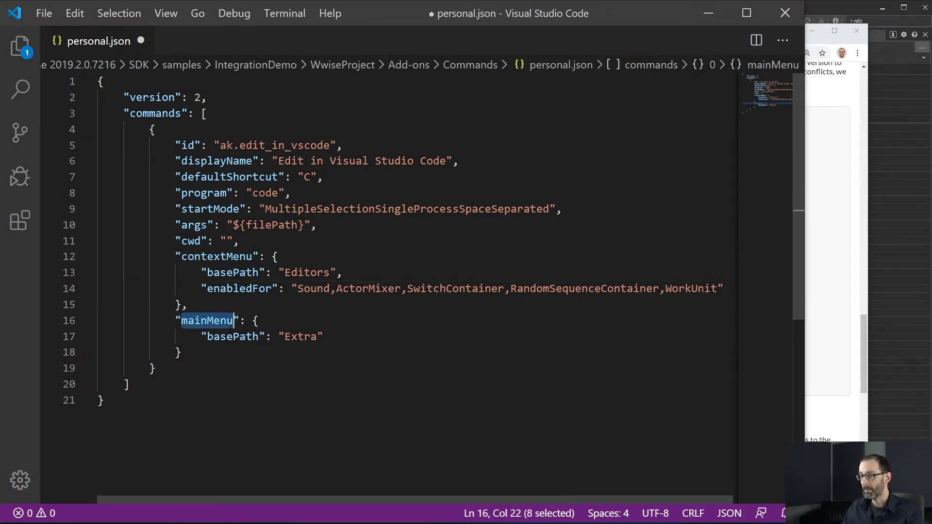
click(349, 338)
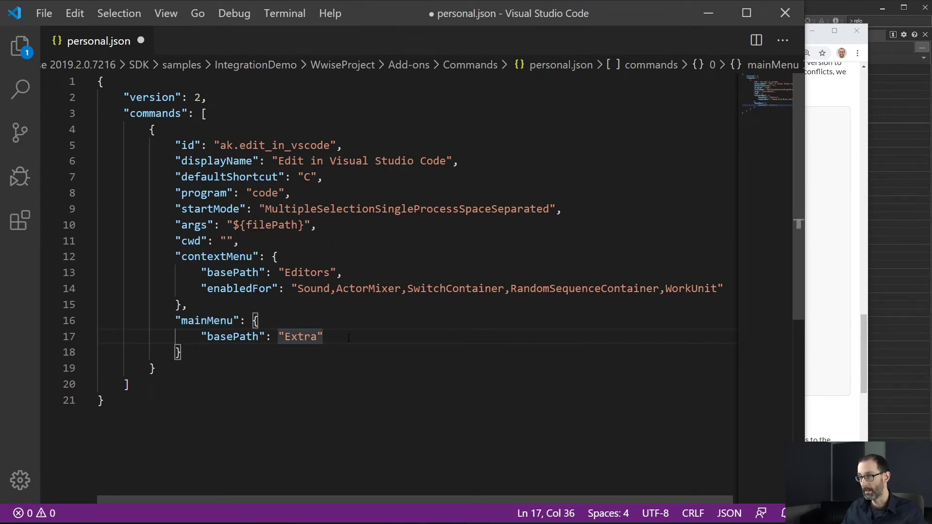
key(ctrl+s)
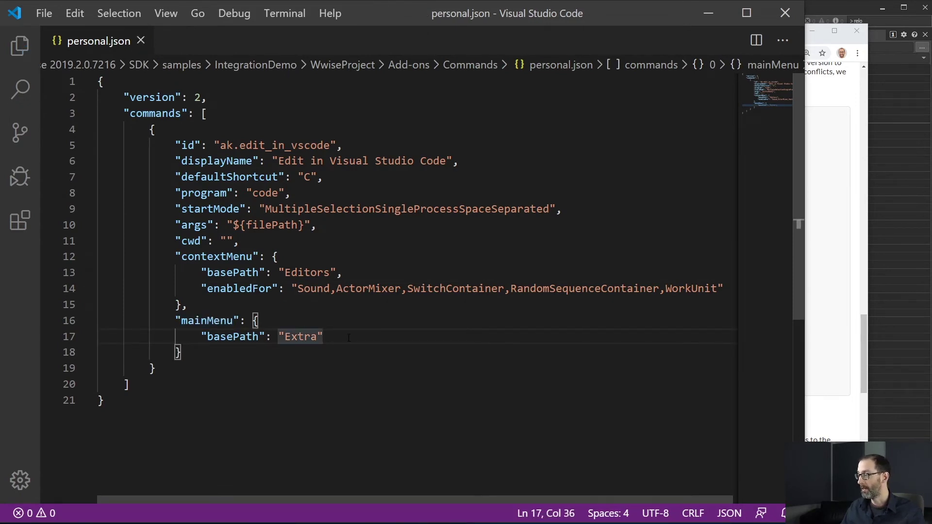
Step: Reload all add-ons, search 'visual' to confirm Edit in Visual Studio Code has shortcut C
click(838, 7)
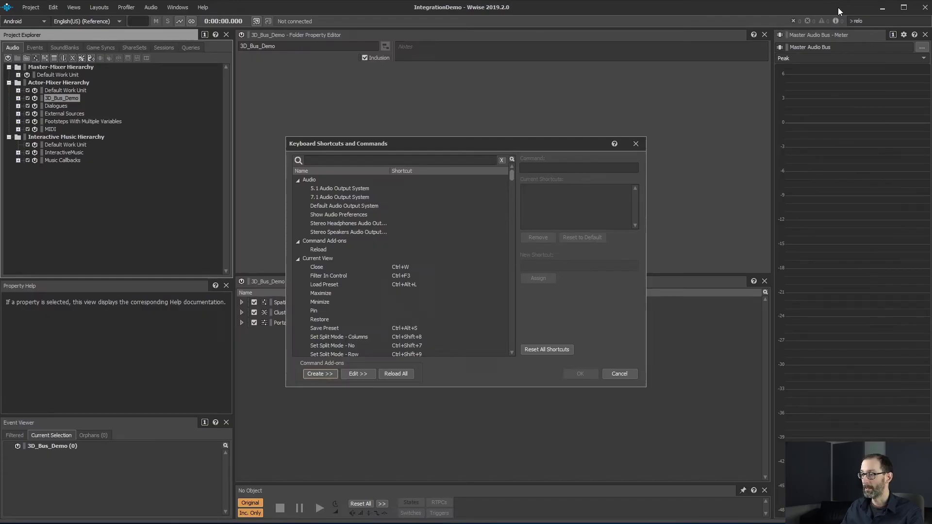
click(403, 374)
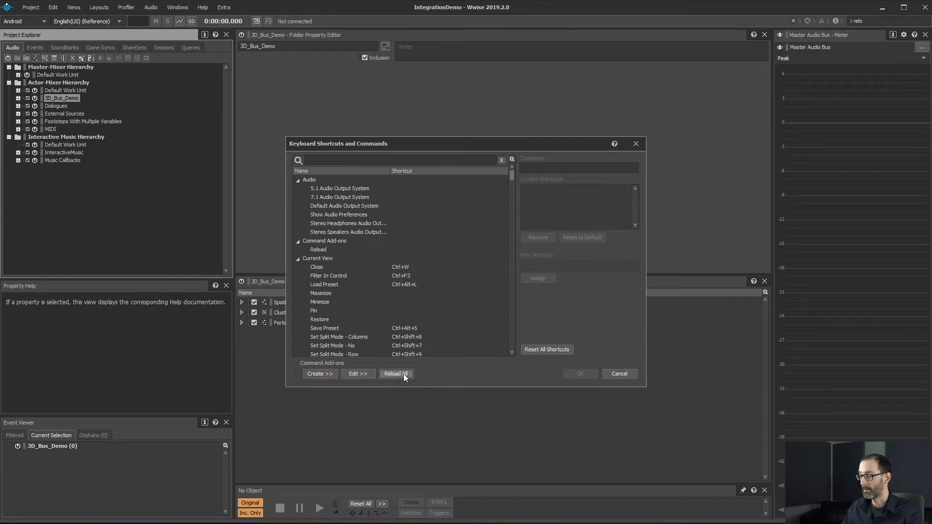
click(399, 160)
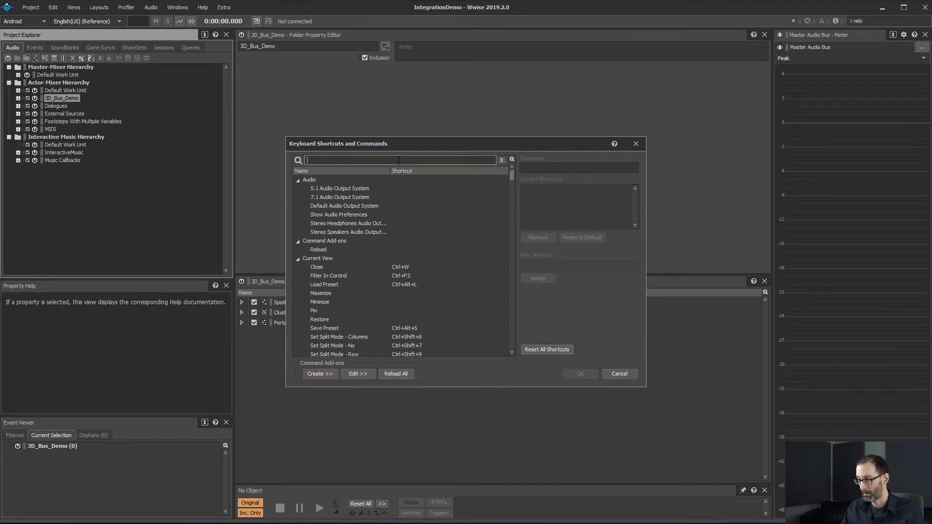
text(visual)
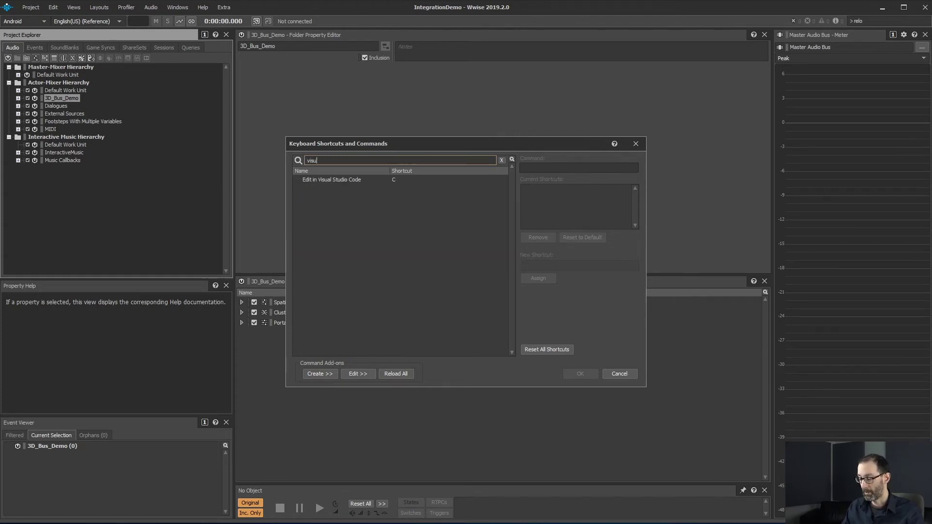
click(360, 181)
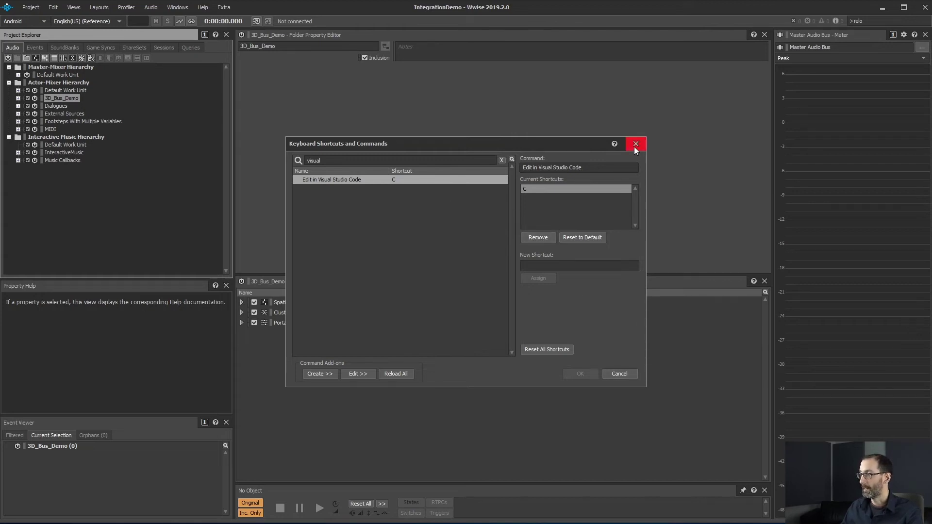
click(625, 376)
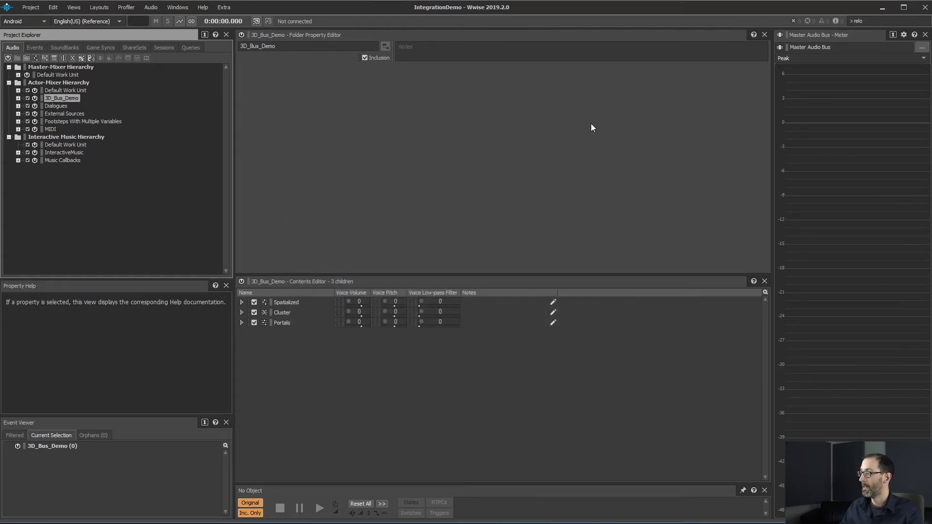
Step: Expand 3D_Bus_Demo and check the Extra menu for the new VS Code command
click(18, 98)
right_click(65, 99)
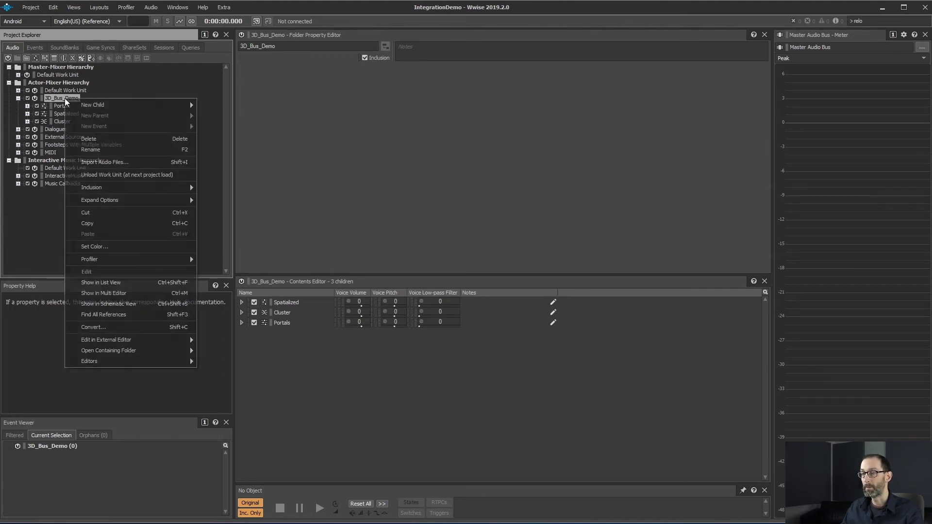
mouse_move(160, 362)
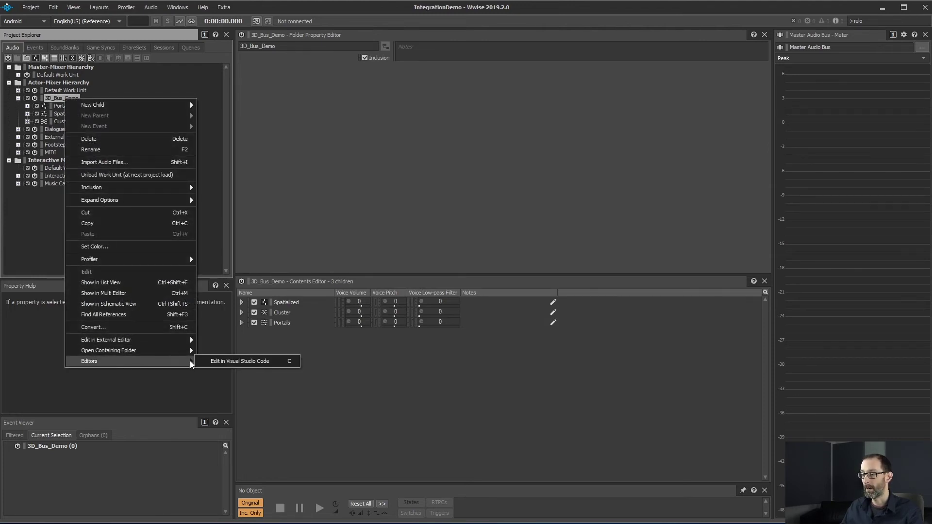
click(224, 7)
click(224, 8)
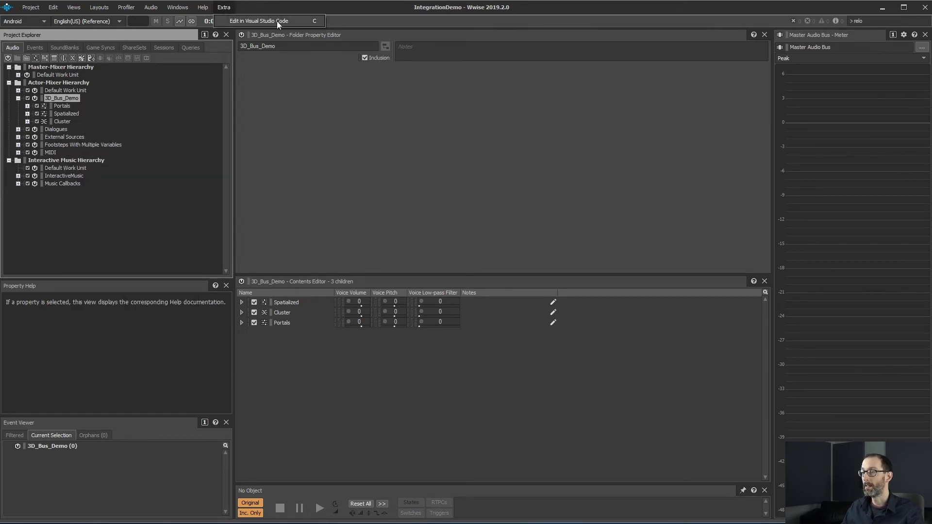
Step: Run Editors > Edit in Visual Studio Code on the 3D_Bus_Demo work unit
right_click(69, 97)
right_click(69, 97)
mouse_move(173, 359)
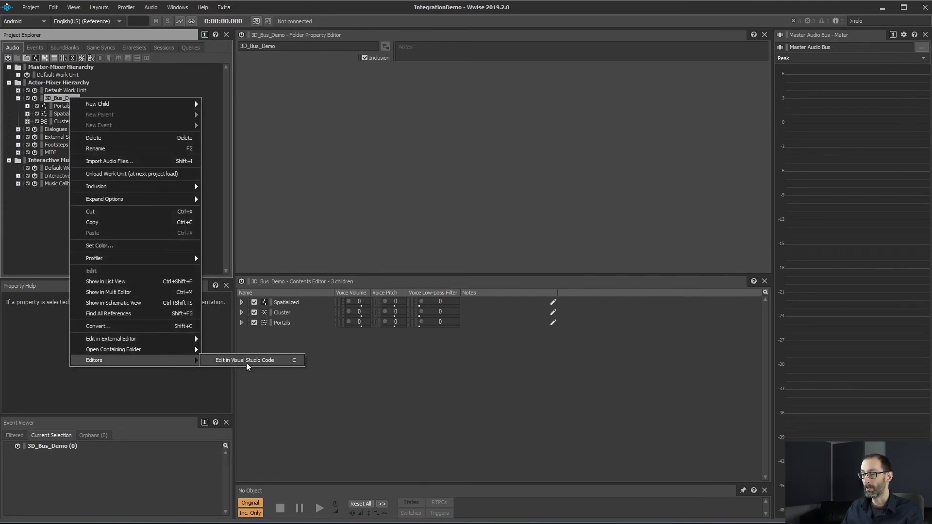
click(247, 361)
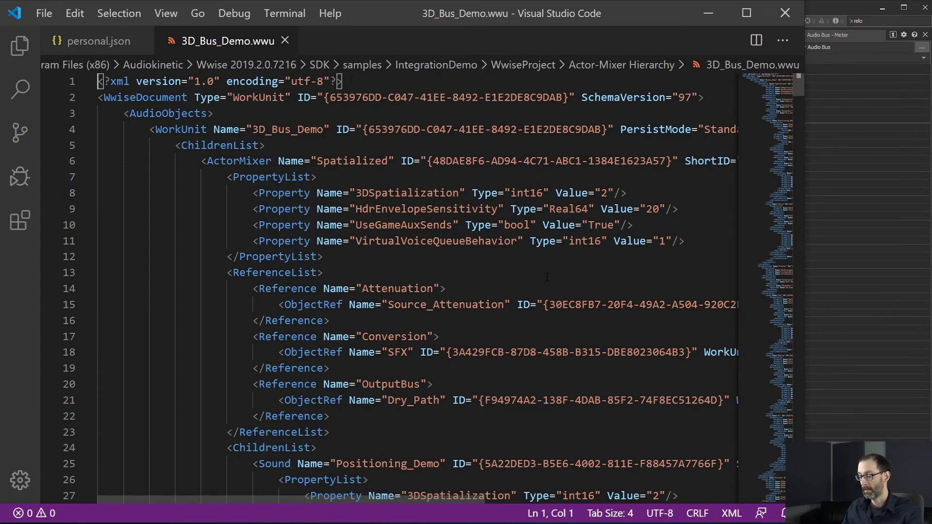
Step: Close 3D_Bus_Demo.wwu, delete the final closing brace on line 21 of personal.json, and save it
key(ctrl+w)
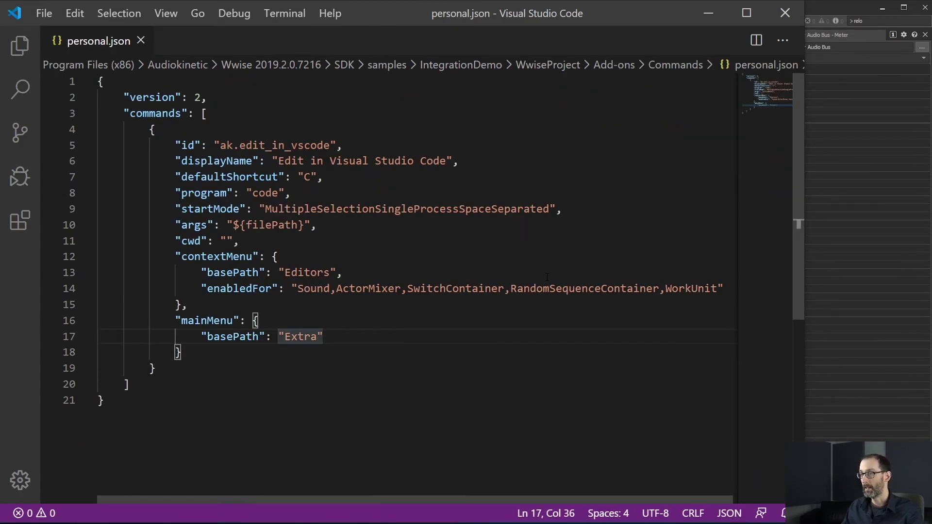
click(145, 406)
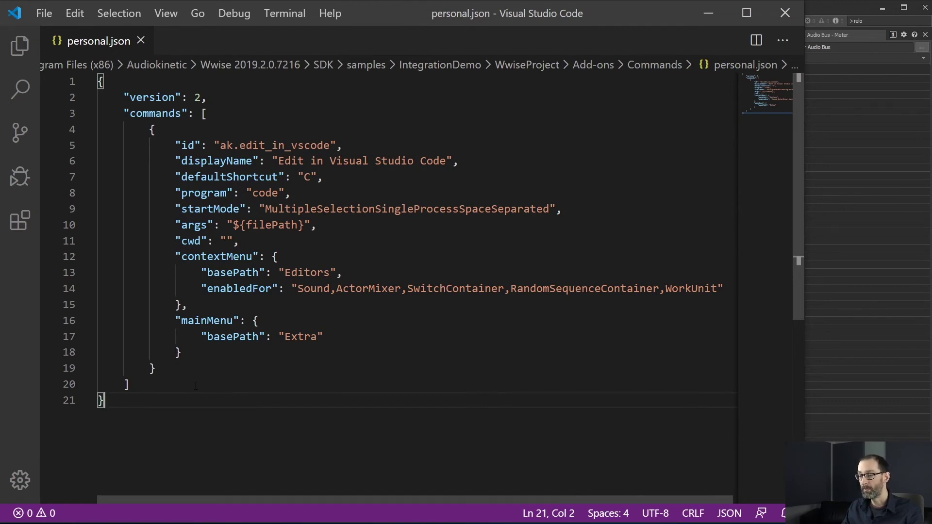
key(BackSpace)
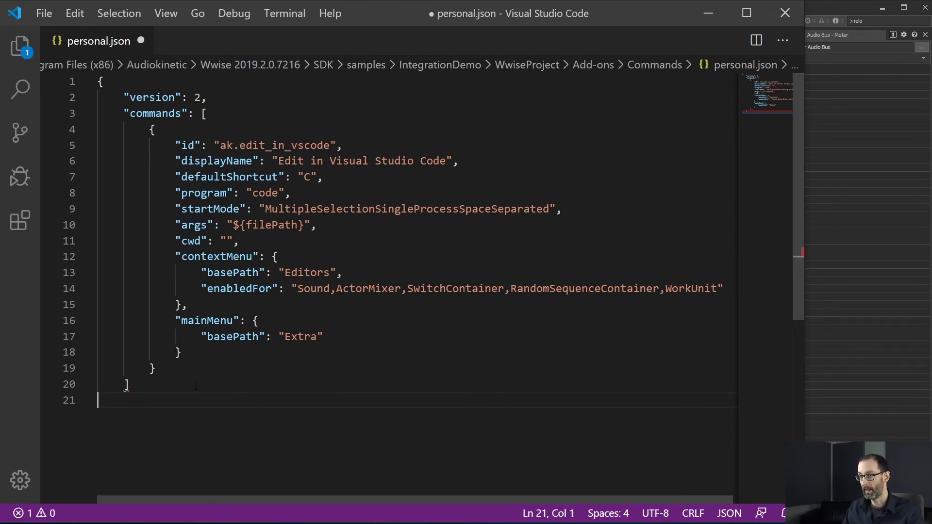
key(ctrl+s)
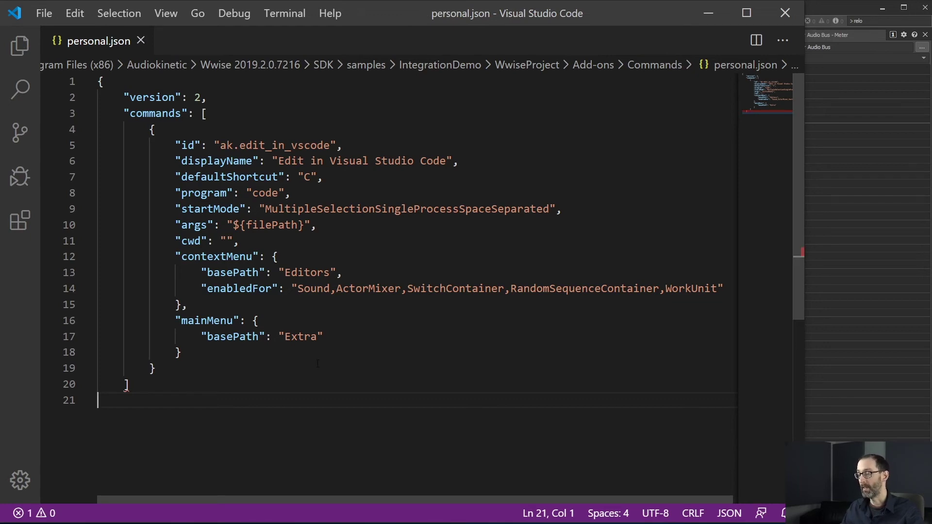
key(alt+Tab)
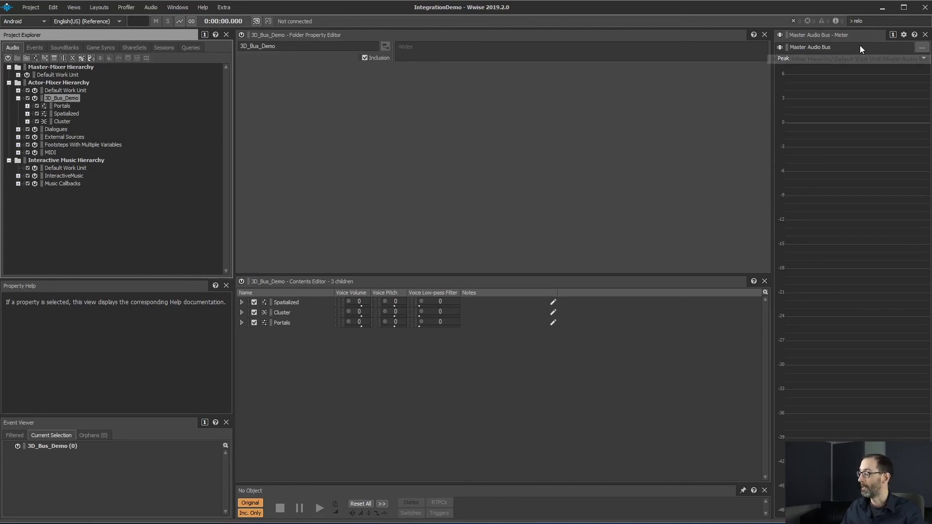
Step: Search commands for '> code', then '> reload', and run Command Add-ons/Reload
click(872, 21)
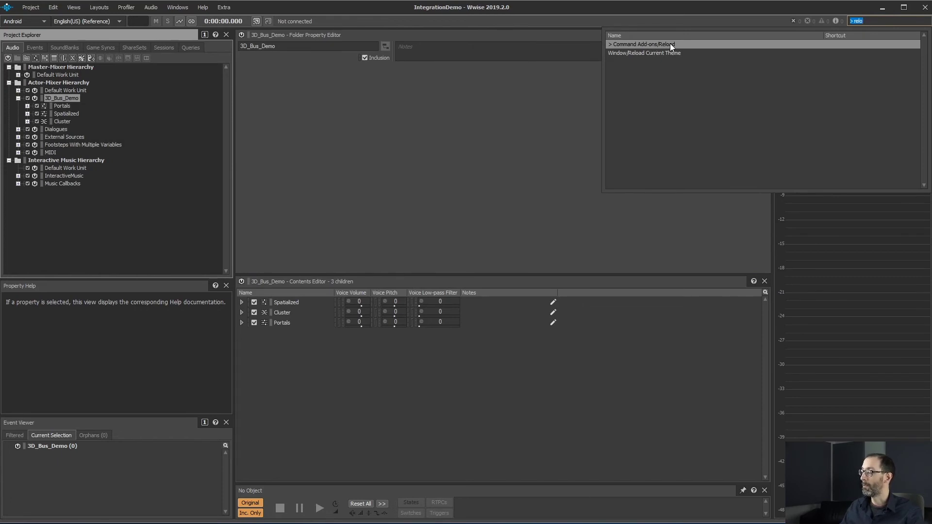
text(>)
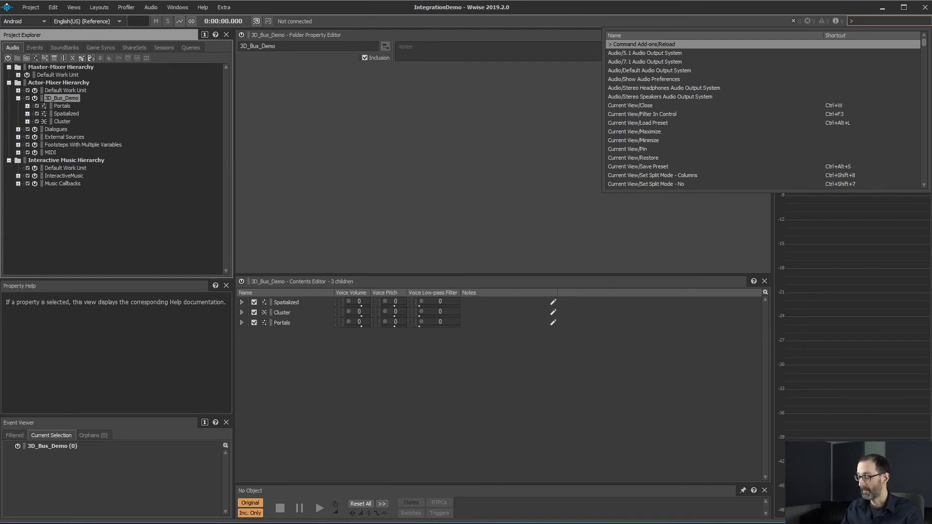
text(code)
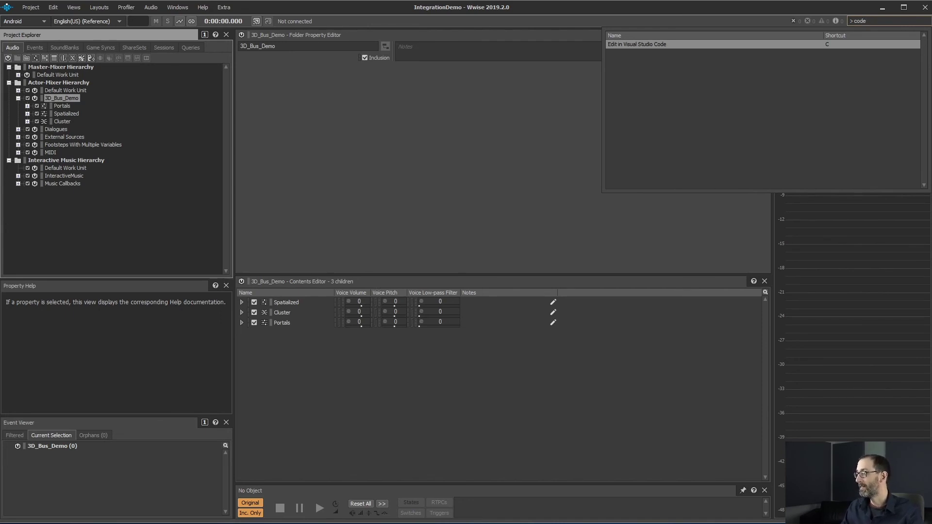
key(BackSpace)
key(BackSpace)
key(BackSpace)
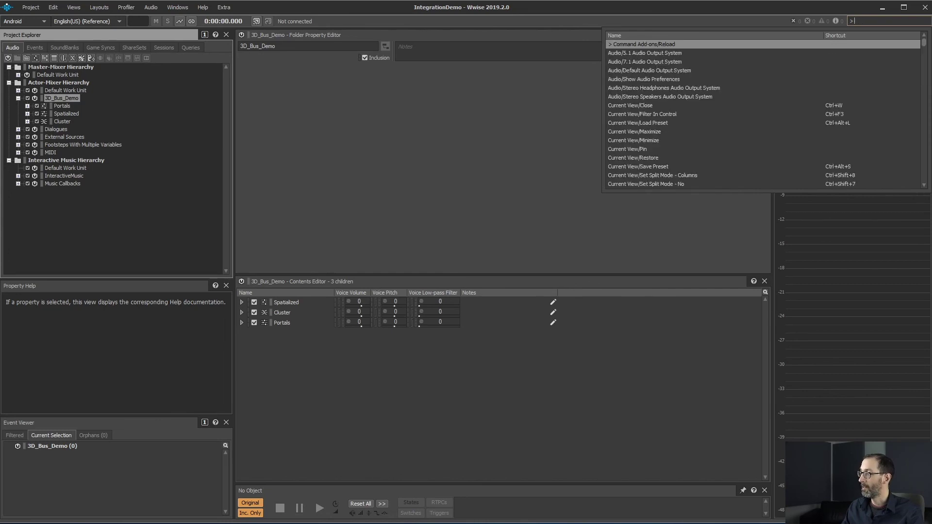
text(reload)
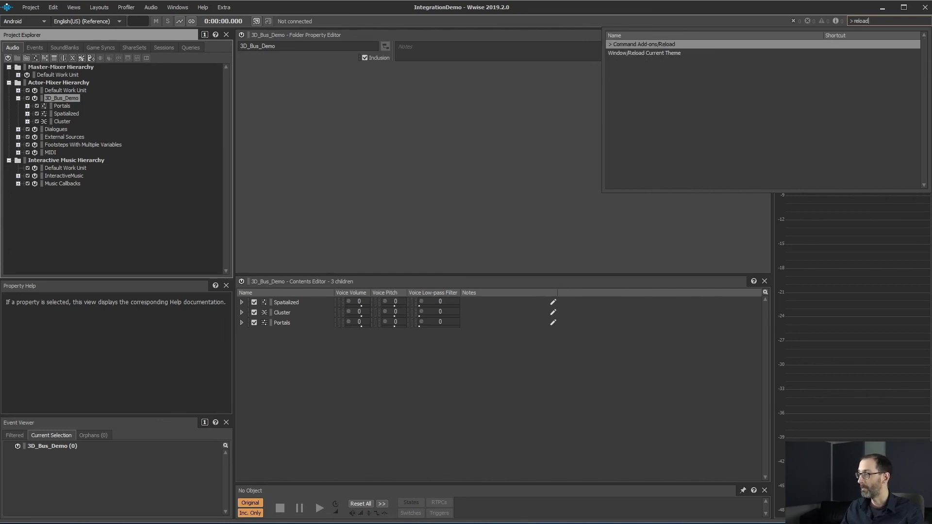
click(671, 44)
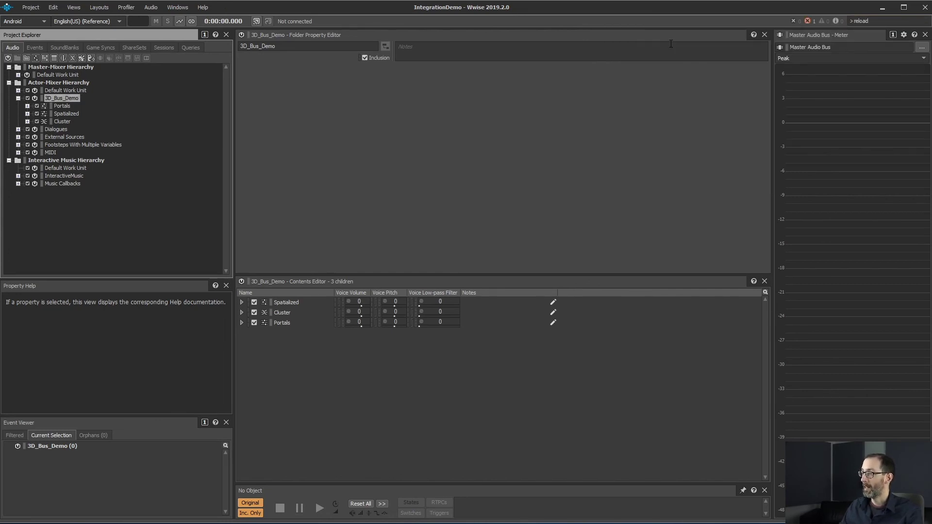
Step: Inspect the Command Manager JSON error in Logs, then restore personal.json's closing brace on line 21
click(814, 20)
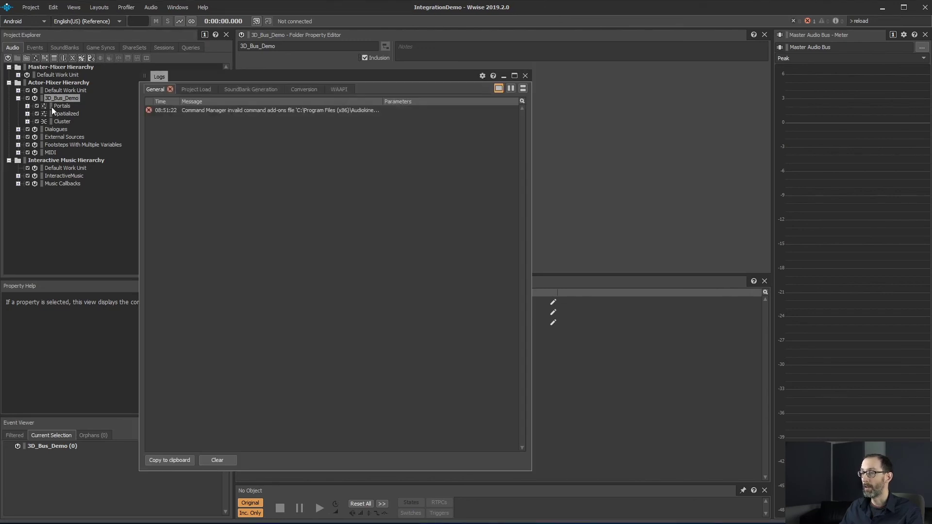
click(234, 109)
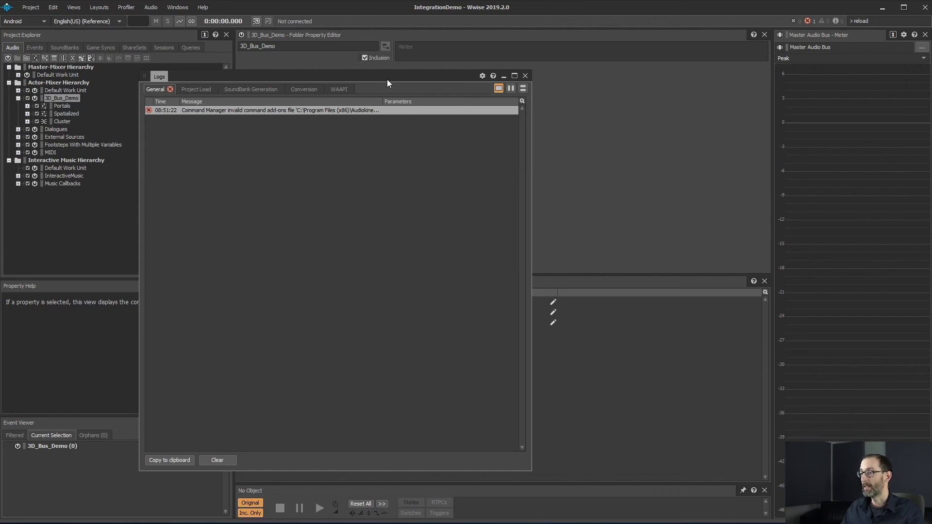
key(alt+Tab)
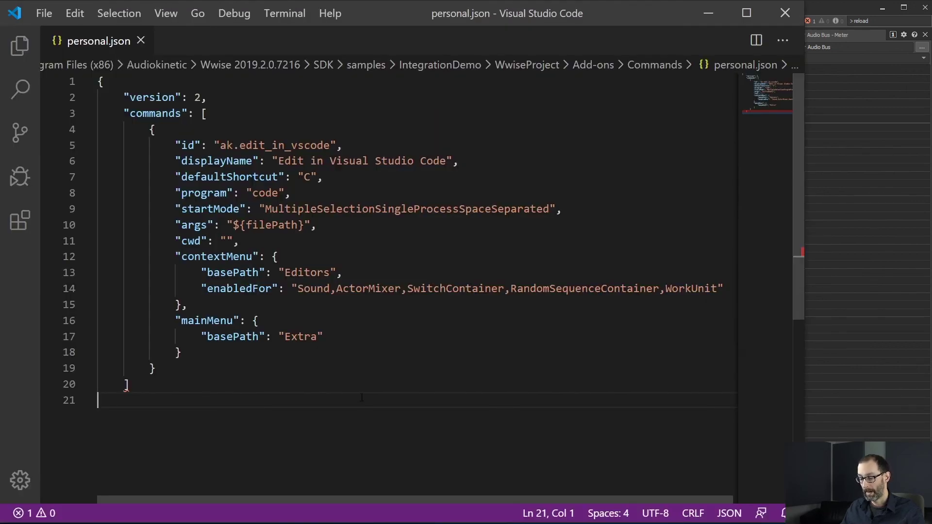
text(})
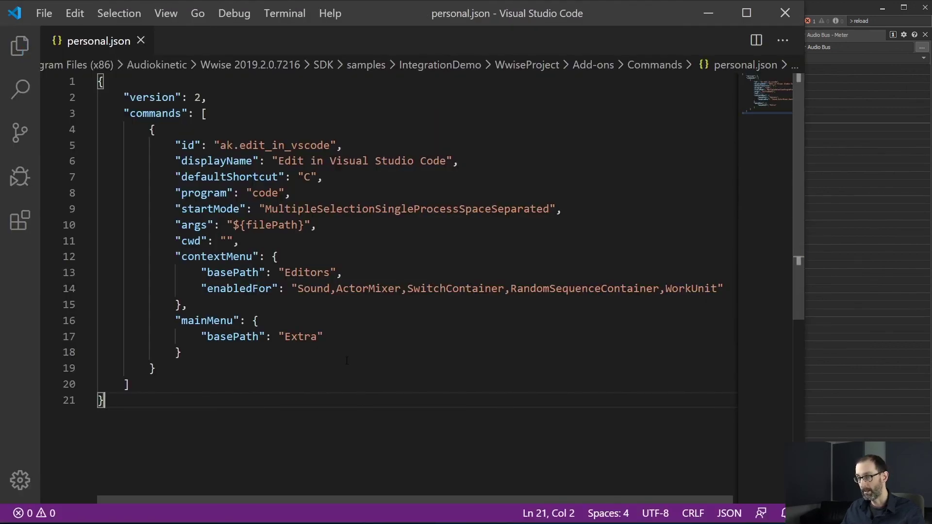
key(alt+Tab)
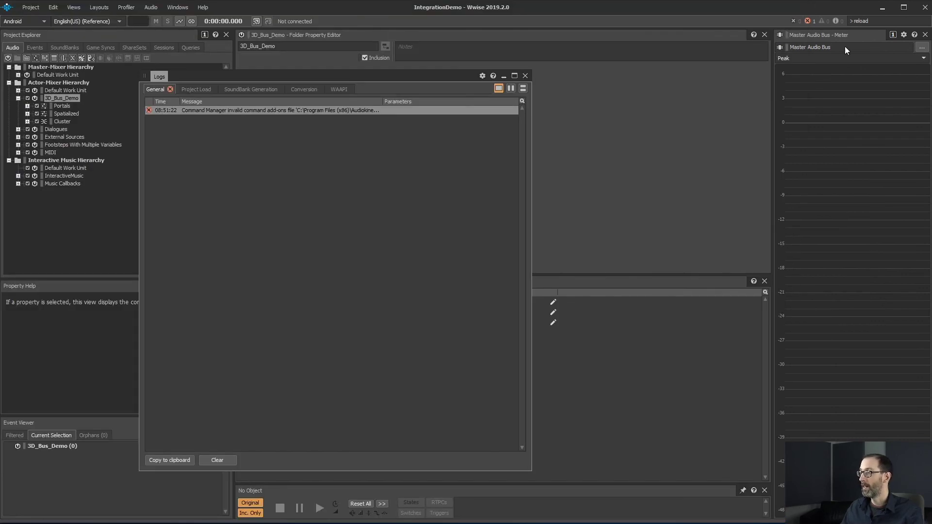
Step: Run Command Add-ons/Reload again and close the Logs window
click(880, 20)
click(673, 46)
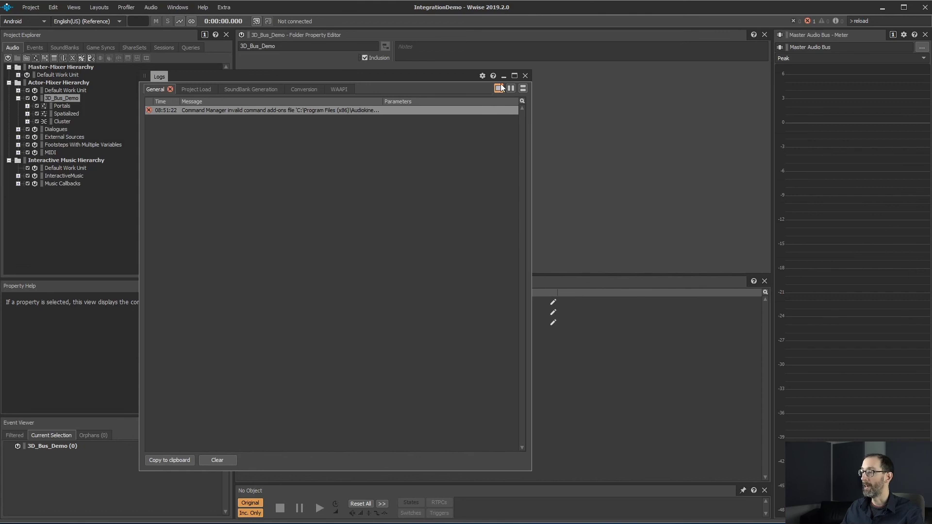
click(526, 76)
Step: Search '> code' and run the Edit in Visual Studio Code command
click(884, 21)
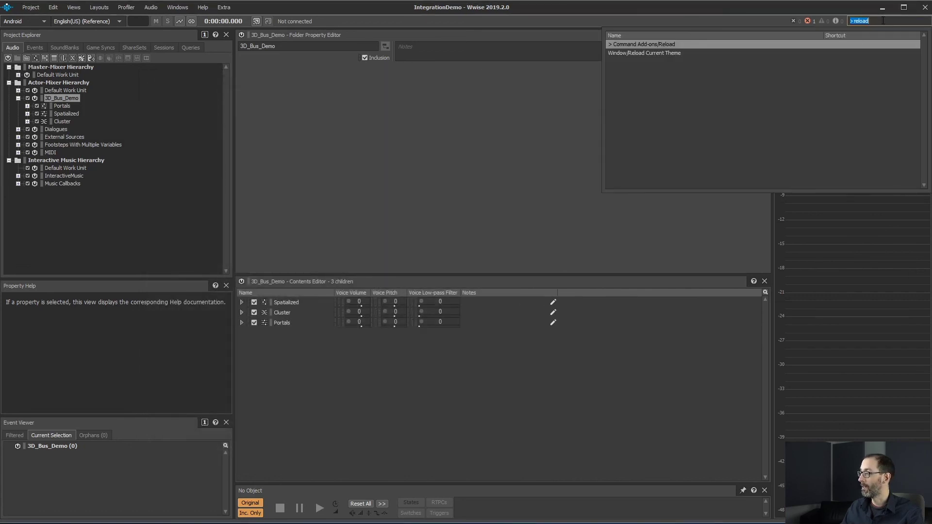
text(>)
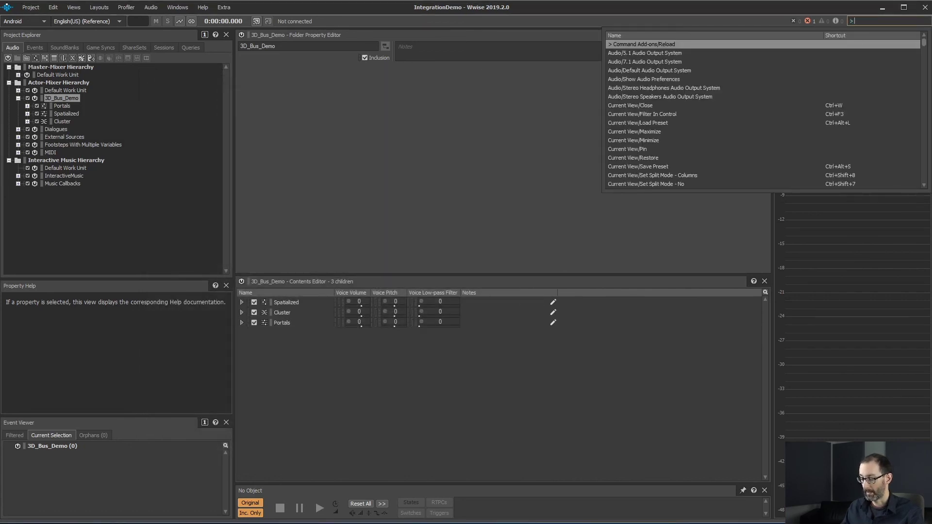
text( code)
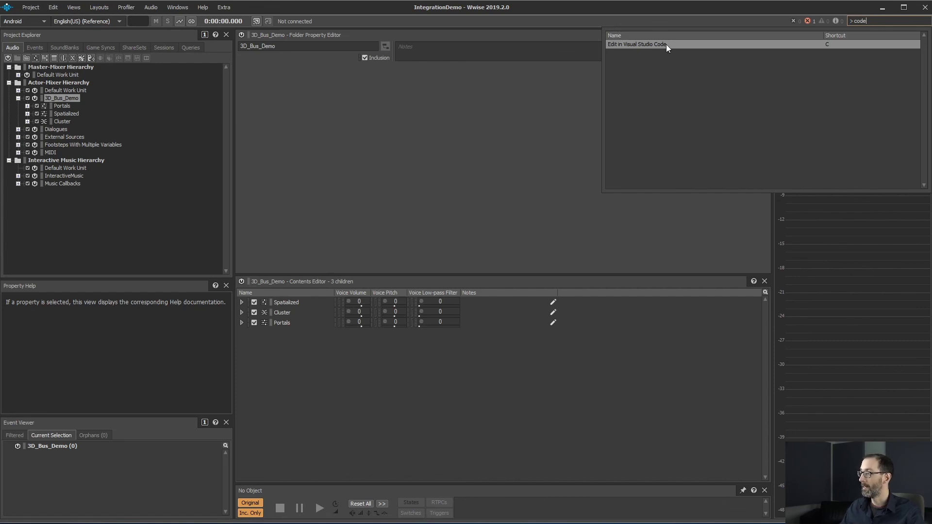
click(406, 157)
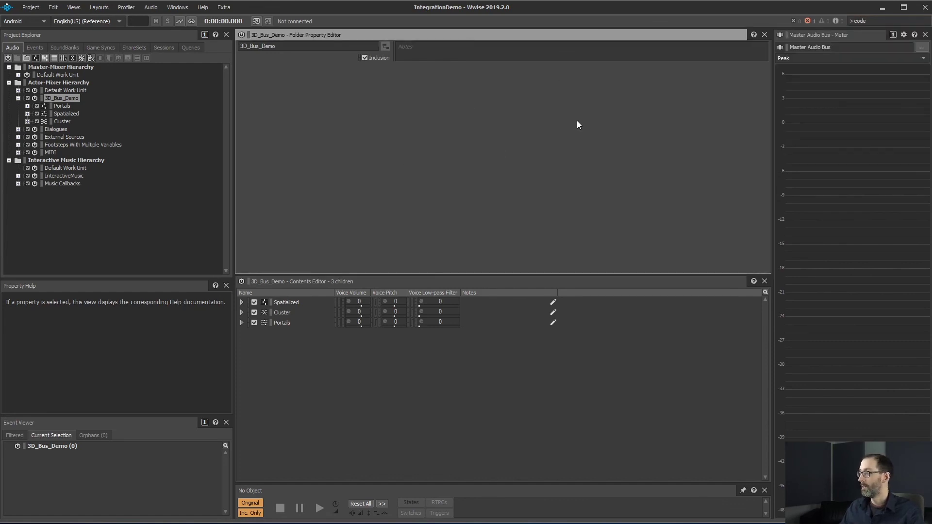